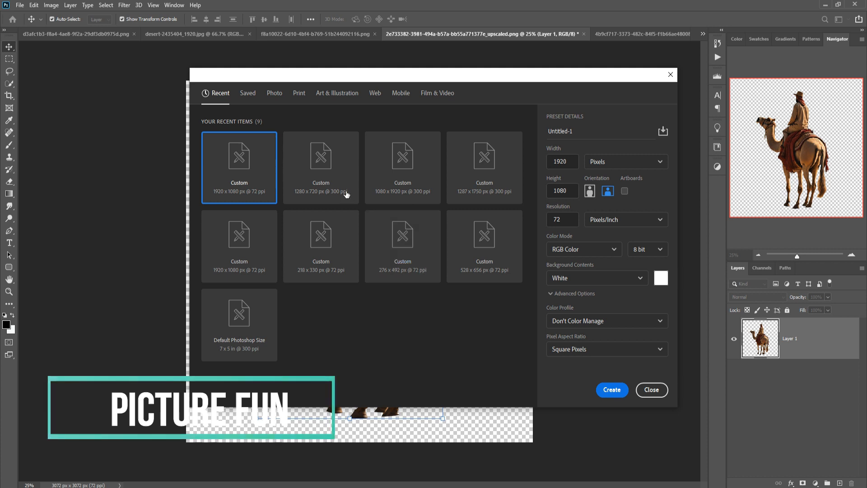
Create a new 1280 x 720 px document at 300 ppi and add a Solid Color fill layer
{"action": "left_click", "coordinate": [328, 185]}
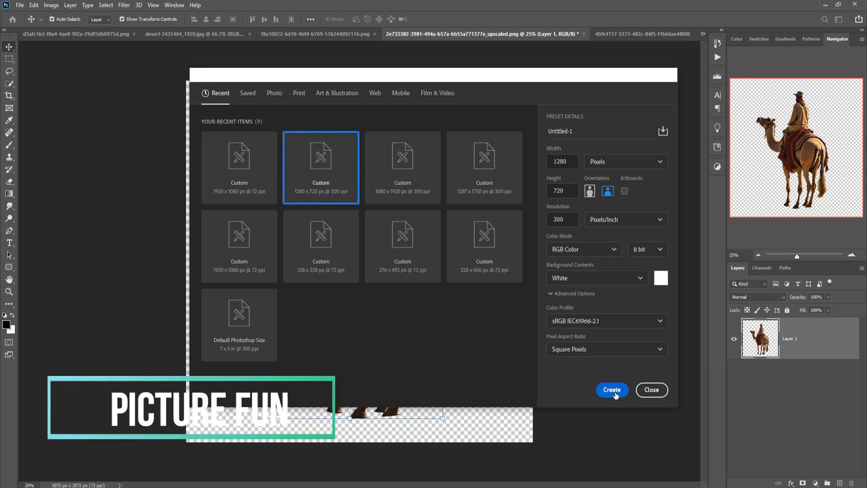
{"action": "left_click", "coordinate": [612, 390]}
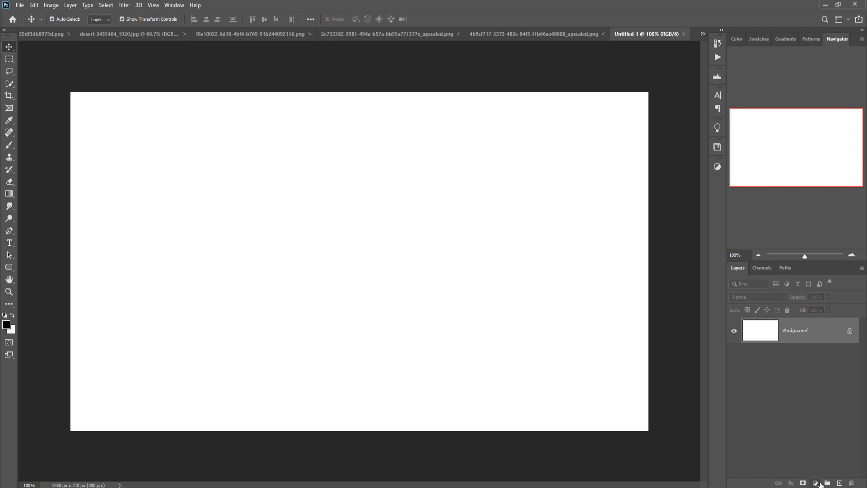
{"action": "left_click", "coordinate": [816, 482]}
{"action": "left_click", "coordinate": [818, 318]}
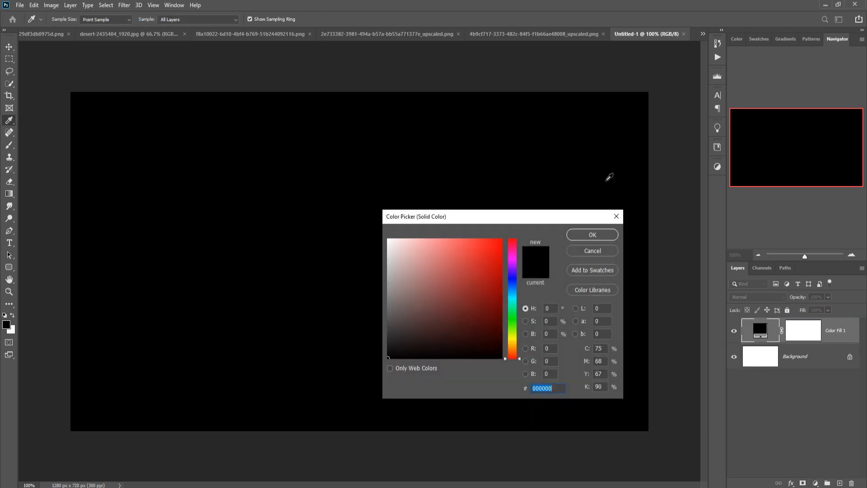
Try several shades for the fill layer and settle on a bright light cyan-blue
{"action": "left_click", "coordinate": [391, 288]}
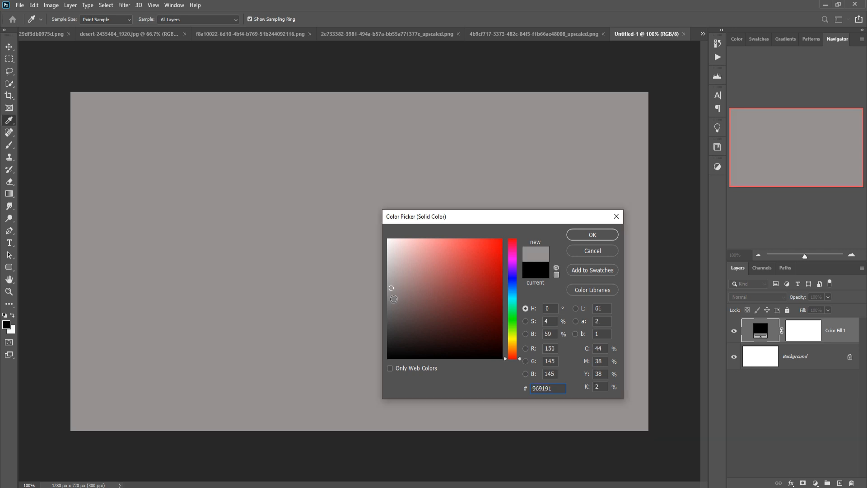
{"action": "left_click_drag", "start_coordinate": [392, 276], "coordinate": [391, 249]}
{"action": "left_click", "coordinate": [513, 301]}
{"action": "left_click", "coordinate": [408, 241]}
{"action": "left_click", "coordinate": [515, 296]}
{"action": "left_click", "coordinate": [423, 240]}
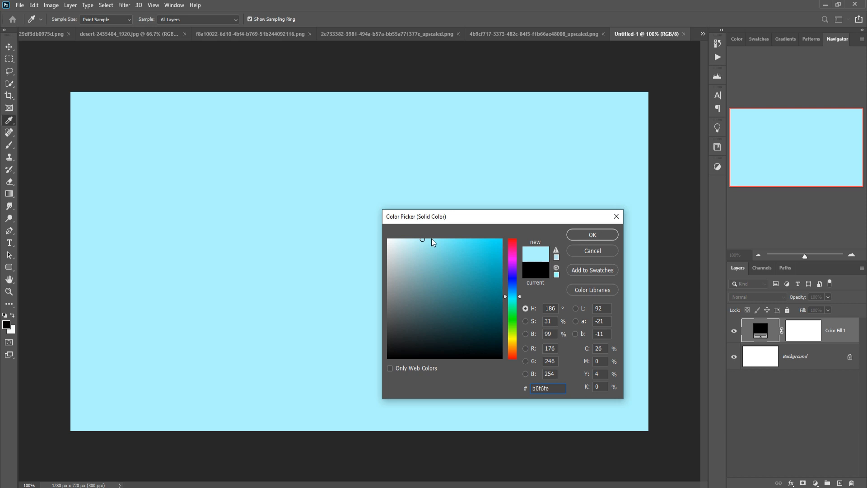
{"action": "left_click", "coordinate": [419, 259]}
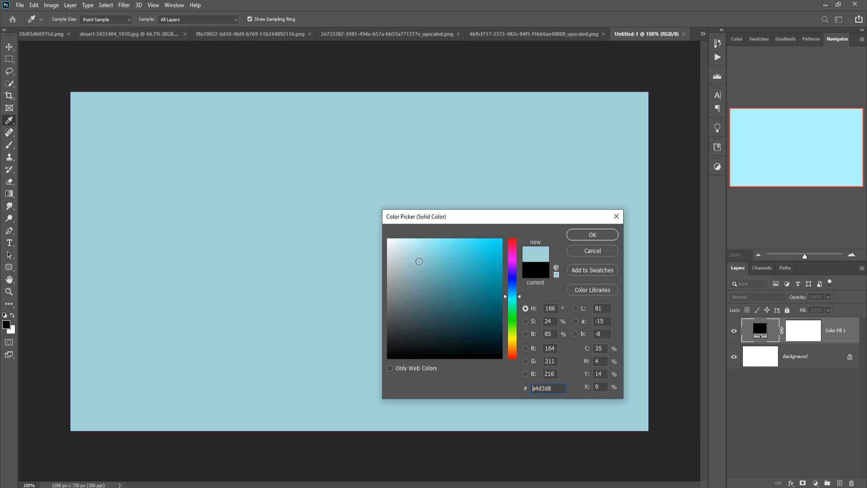
{"action": "left_click", "coordinate": [437, 243]}
{"action": "left_click", "coordinate": [583, 235]}
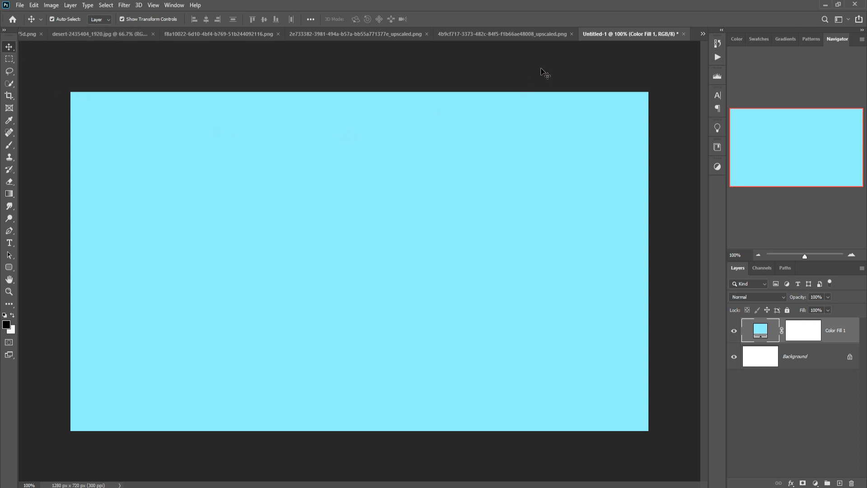
Extend the desert-2435404_1920.jpg canvas on both sides to about 2488 px wide, using a Content-Aware crop to fill the added areas
{"action": "left_click", "coordinate": [100, 34]}
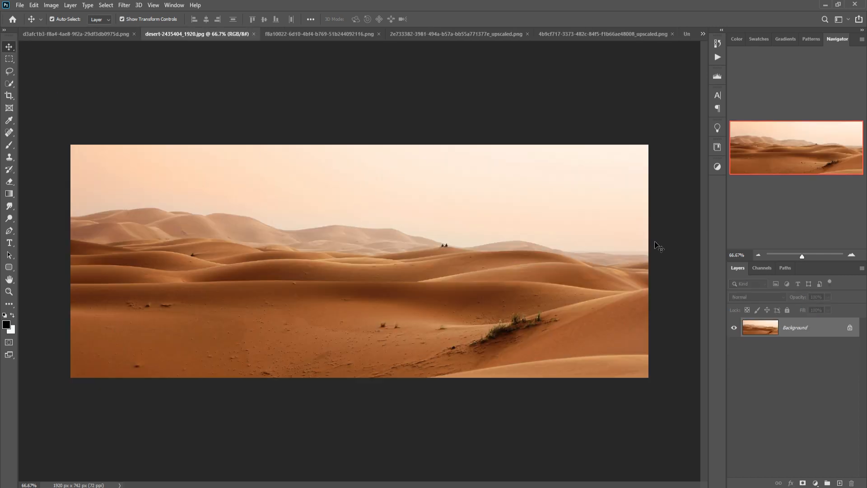
{"action": "left_click", "coordinate": [9, 95]}
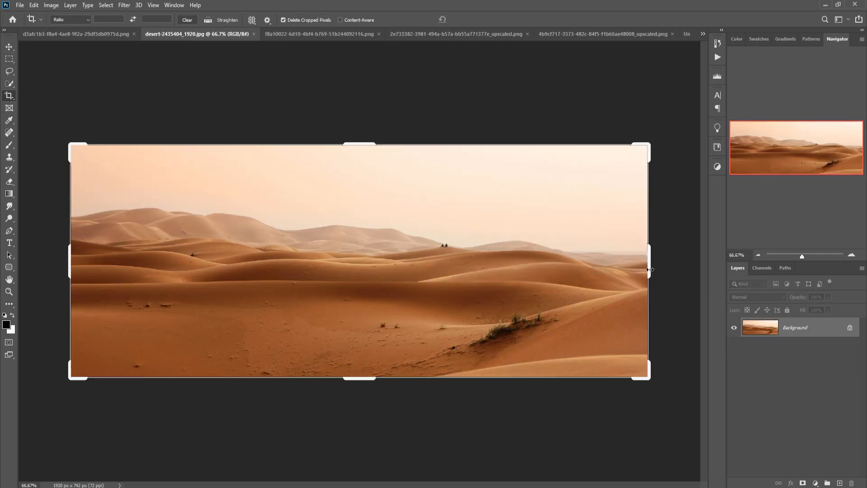
{"action": "left_click_drag", "start_coordinate": [650, 270], "coordinate": [695, 269]}
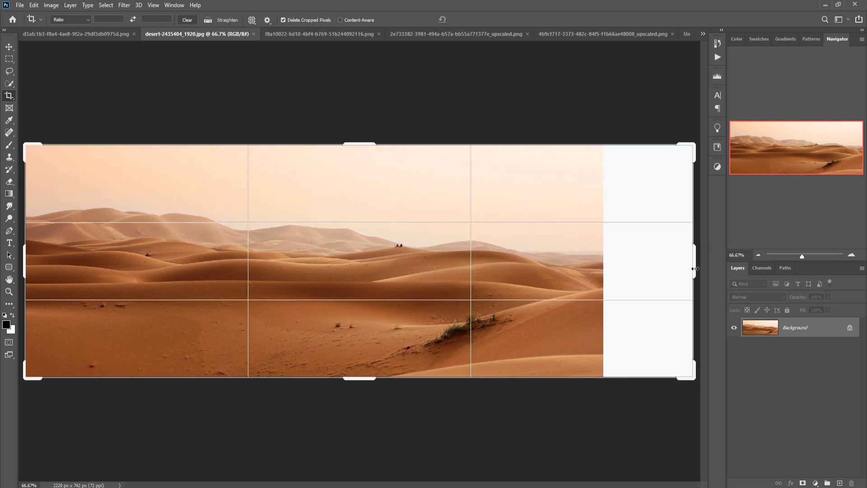
{"action": "left_click_drag", "start_coordinate": [28, 262], "coordinate": [68, 260]}
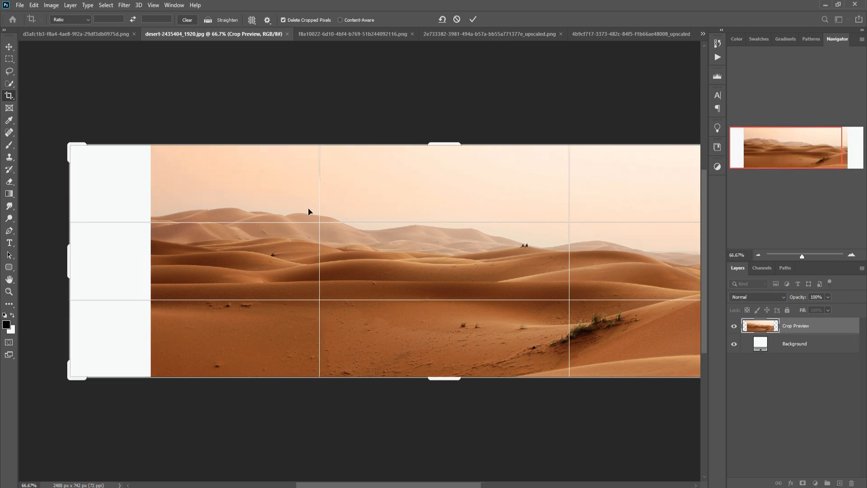
{"action": "left_click", "coordinate": [341, 19]}
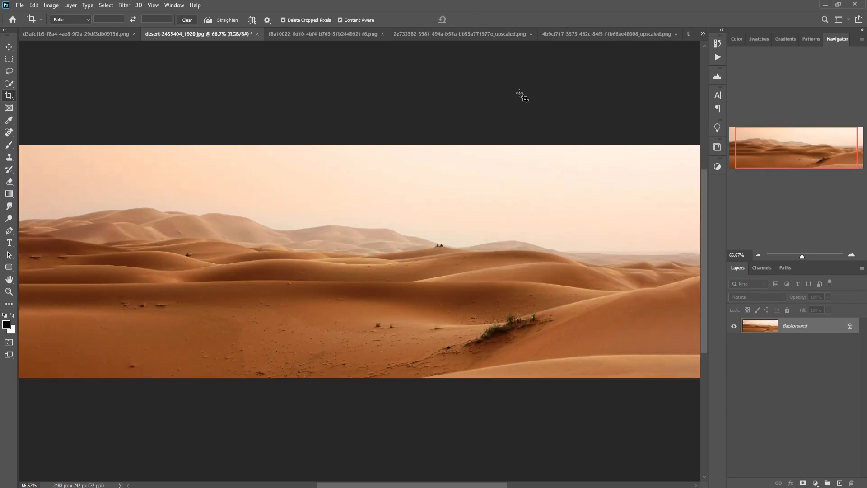
Extend the desert image on both sides again to about 3450 px wide with a Content-Aware crop
{"action": "key", "text": "ctrl+minus"}
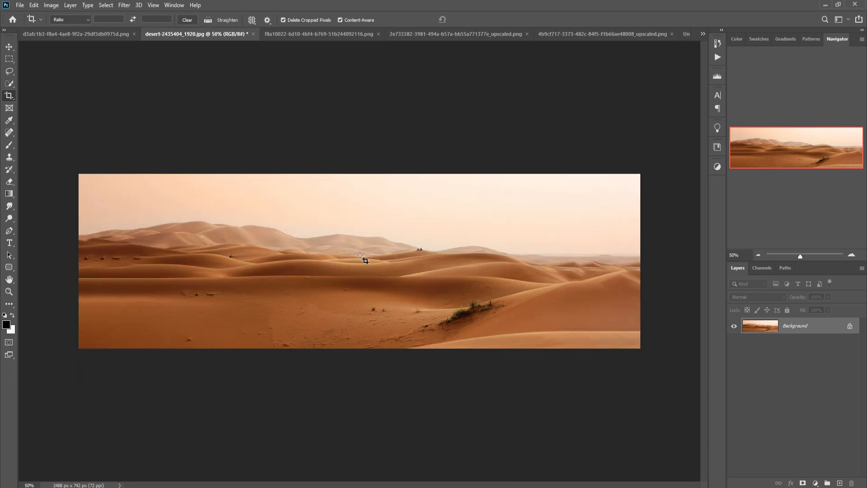
{"action": "left_click", "coordinate": [9, 97]}
{"action": "left_click_drag", "start_coordinate": [637, 257], "coordinate": [681, 248]}
{"action": "left_click_drag", "start_coordinate": [43, 270], "coordinate": [18, 270]}
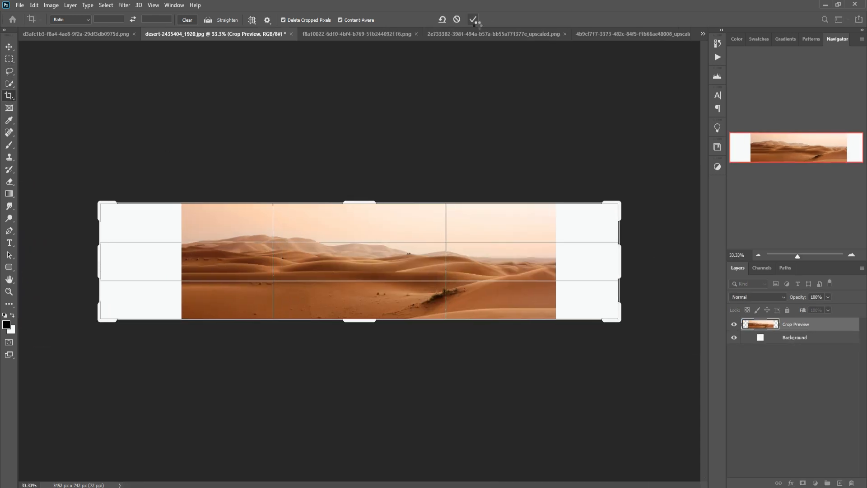
{"action": "left_click", "coordinate": [473, 19]}
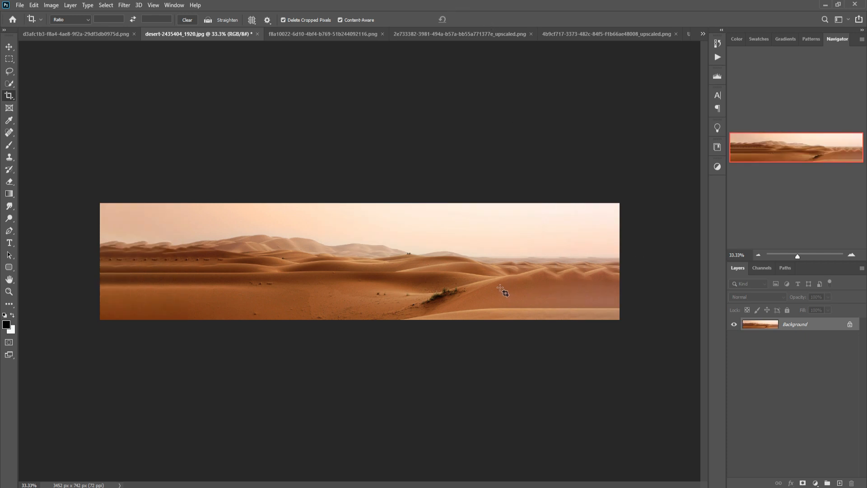
Copy the extended desert image into the Untitled-1 document as a new layer and minimize the source window
{"action": "left_click", "coordinate": [9, 47]}
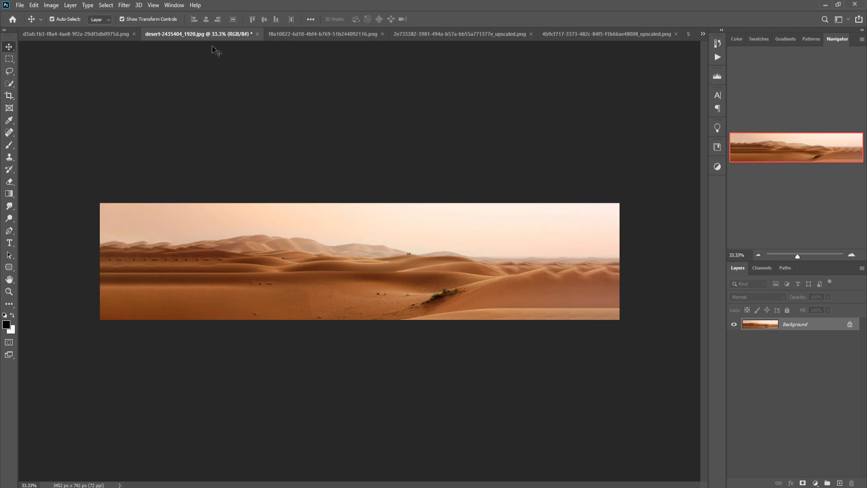
{"action": "left_click_drag", "start_coordinate": [201, 39], "coordinate": [393, 80]}
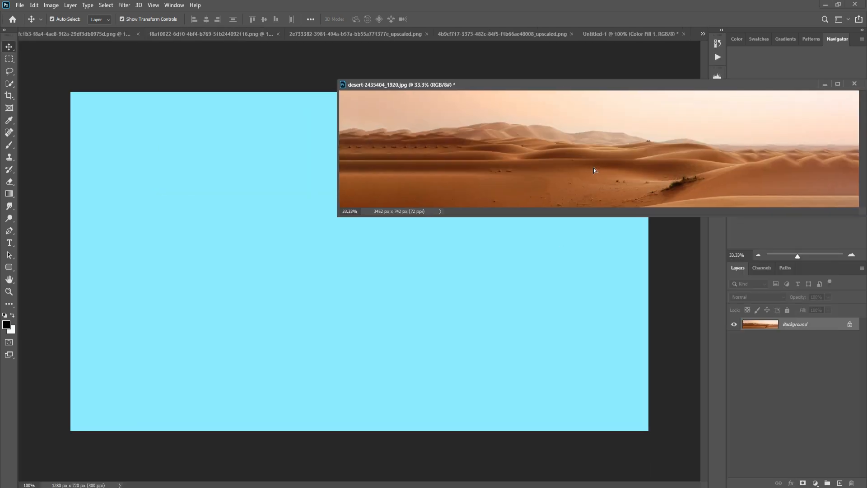
{"action": "left_click_drag", "start_coordinate": [595, 170], "coordinate": [379, 222]}
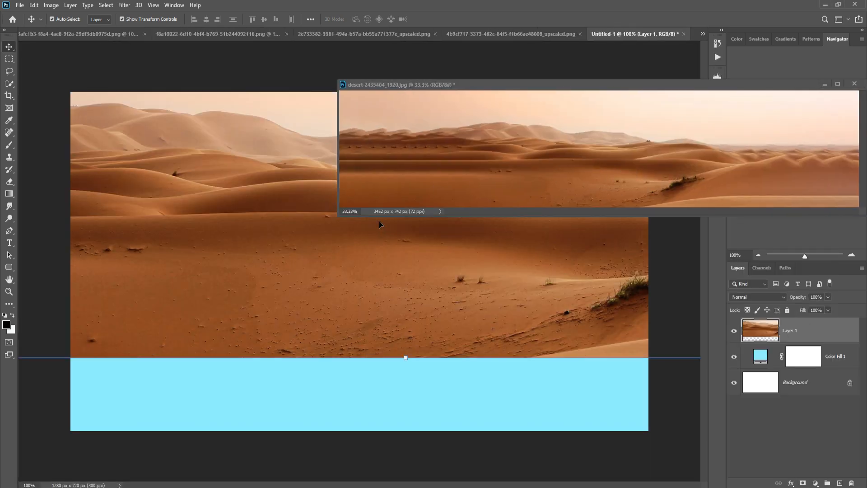
{"action": "left_click", "coordinate": [825, 85]}
Scale the desert layer down proportionally and place it across the middle of the canvas
{"action": "key", "text": "ctrl+minus"}
{"action": "key", "text": "ctrl+minus"}
{"action": "left_click_drag", "start_coordinate": [382, 136], "coordinate": [372, 215]}
{"action": "key", "text": "Return"}
Apply the Polar Coordinates distortion to the desert layer with the Rectangular to Polar option
{"action": "left_click", "coordinate": [124, 6]}
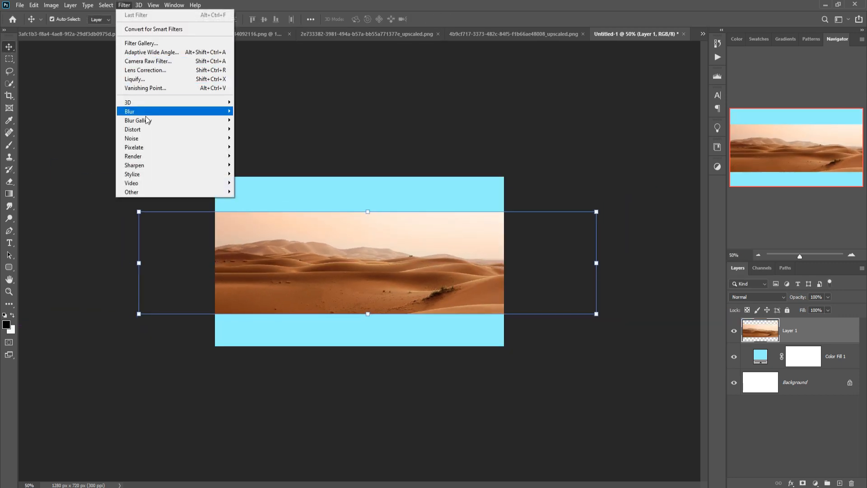
{"action": "mouse_move", "coordinate": [145, 130]}
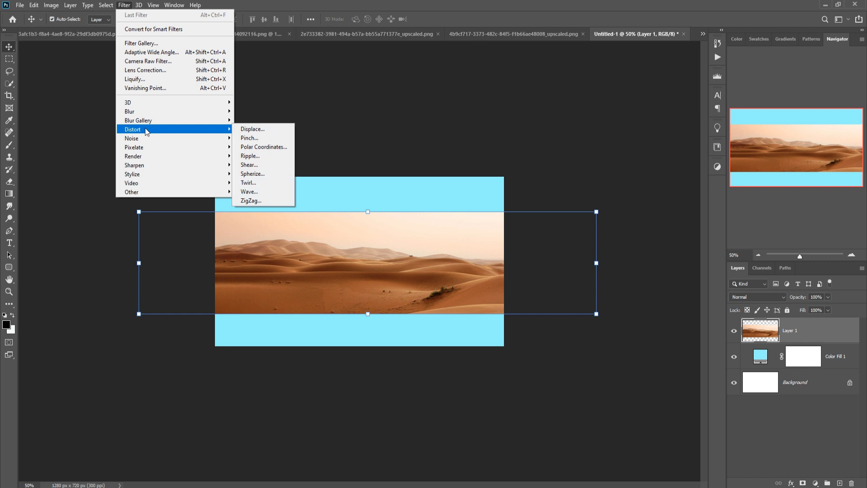
{"action": "left_click", "coordinate": [266, 149]}
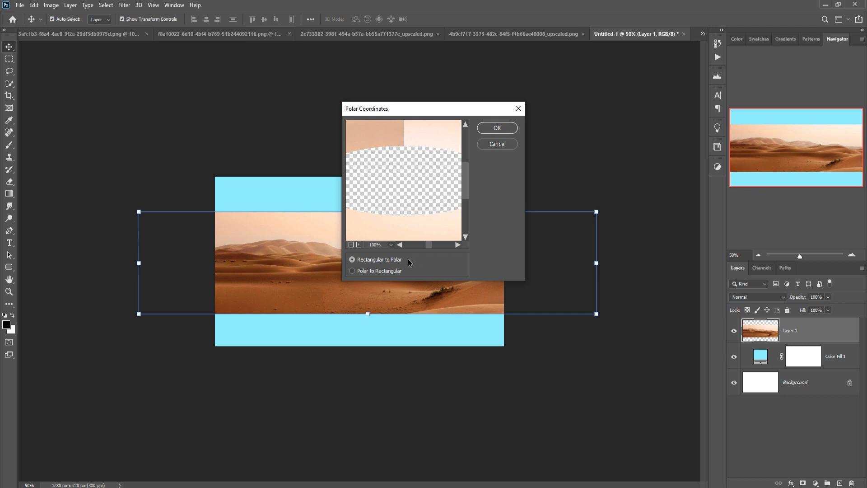
{"action": "mouse_move", "coordinate": [429, 244]}
{"action": "left_mouse_down"}
{"action": "mouse_move", "coordinate": [442, 247]}
{"action": "mouse_move", "coordinate": [429, 251]}
{"action": "left_mouse_up"}
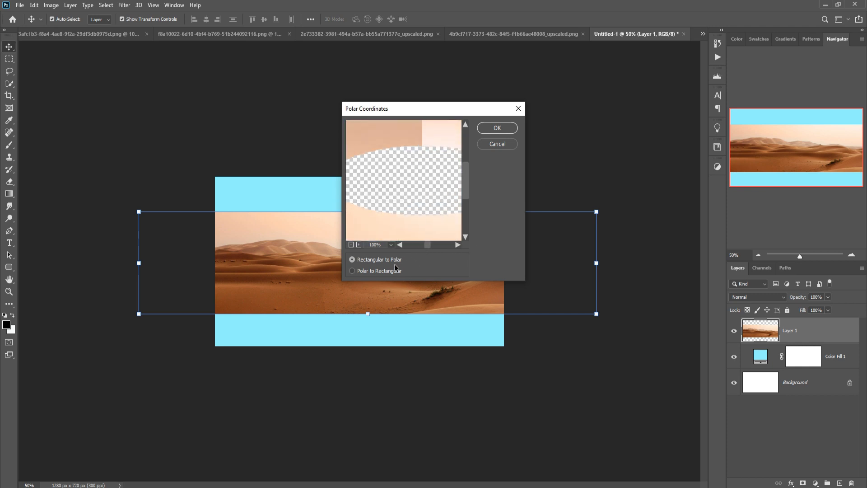
{"action": "left_click", "coordinate": [488, 128]}
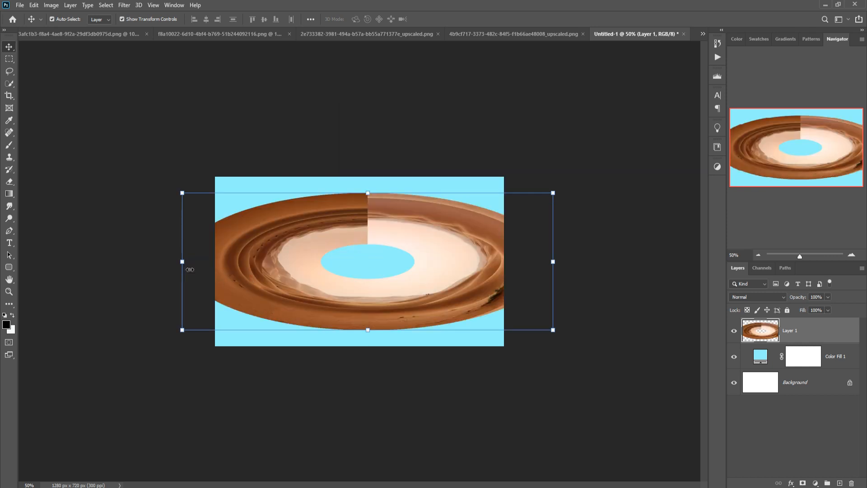
Squash the distorted desert layer into a nearly circular ring about 611 px wide, placed near the middle of the canvas
{"action": "left_click_drag", "start_coordinate": [184, 266], "coordinate": [263, 268]}
{"action": "left_click_drag", "start_coordinate": [556, 269], "coordinate": [397, 268]}
{"action": "left_click_drag", "start_coordinate": [451, 262], "coordinate": [426, 261]}
{"action": "left_click_drag", "start_coordinate": [268, 260], "coordinate": [286, 260]}
{"action": "left_click_drag", "start_coordinate": [346, 304], "coordinate": [353, 302]}
{"action": "left_click_drag", "start_coordinate": [357, 190], "coordinate": [357, 196]}
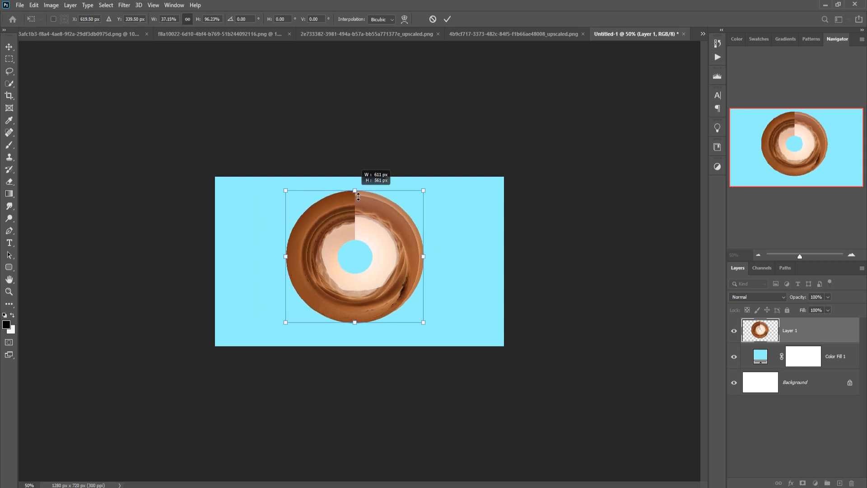
{"action": "left_click_drag", "start_coordinate": [363, 236], "coordinate": [363, 232]}
{"action": "key", "text": "Return"}
{"action": "key", "text": "ctrl+1"}
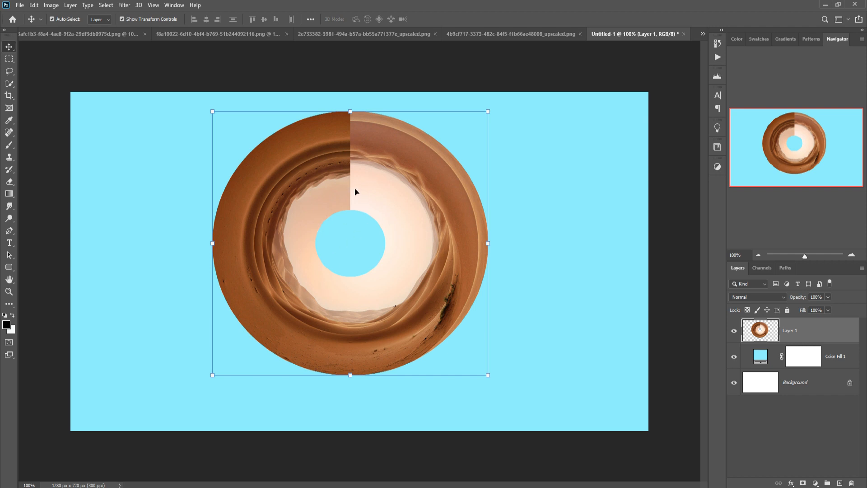
{"action": "left_click", "coordinate": [9, 71]}
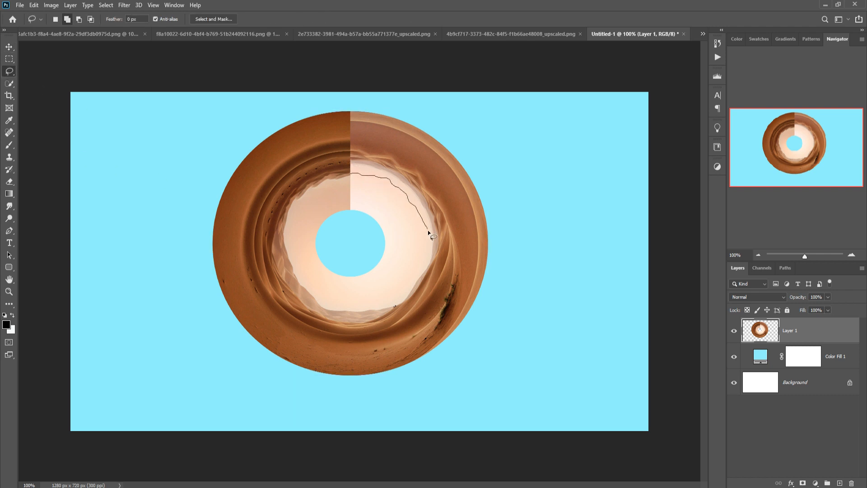
{"action": "mouse_move", "coordinate": [432, 243]}
{"action": "left_mouse_down"}
{"action": "mouse_move", "coordinate": [425, 194]}
{"action": "mouse_move", "coordinate": [352, 158]}
{"action": "left_mouse_up"}
{"action": "key", "text": "ctrl+d"}
{"action": "left_click", "coordinate": [9, 47]}
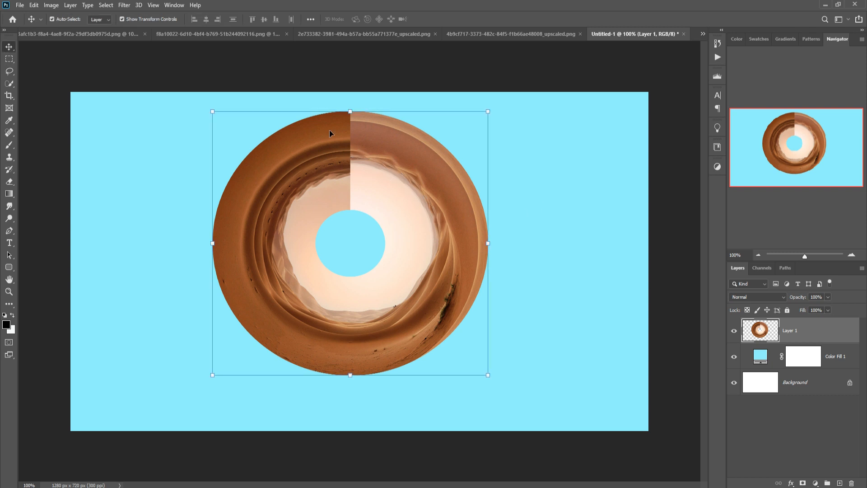
Flip the desert ring layer vertically
{"action": "left_click", "coordinate": [34, 5]}
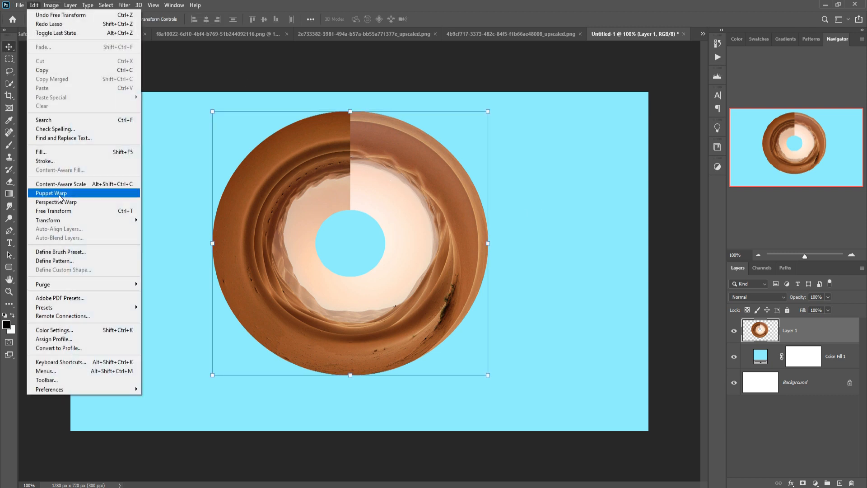
{"action": "mouse_move", "coordinate": [62, 223]}
{"action": "left_click", "coordinate": [187, 375]}
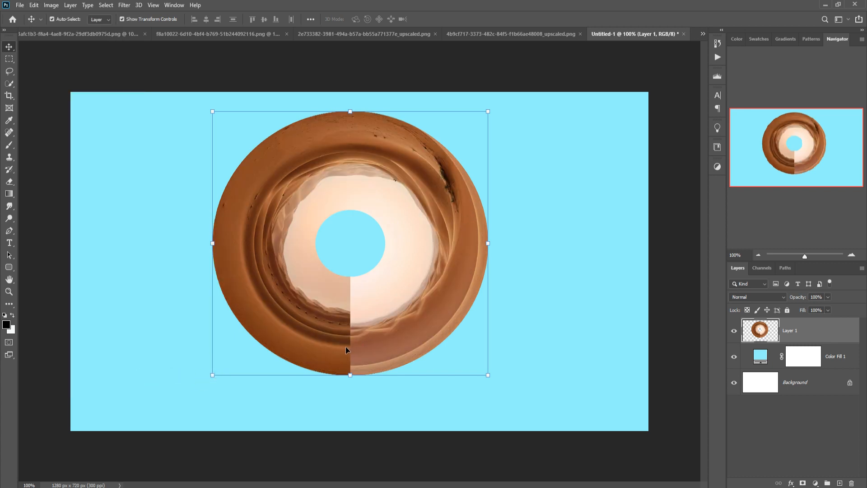
Add a layer mask to the desert ring layer and activate the Brush tool
{"action": "left_click", "coordinate": [10, 71]}
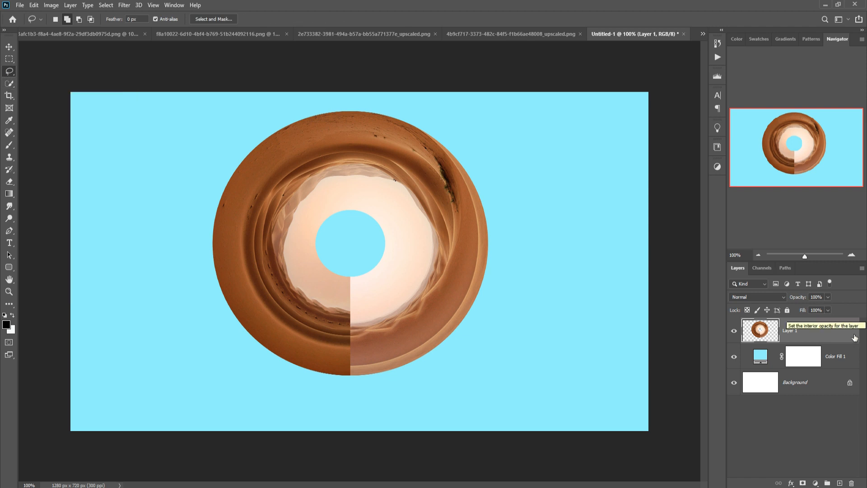
{"action": "left_click", "coordinate": [802, 483]}
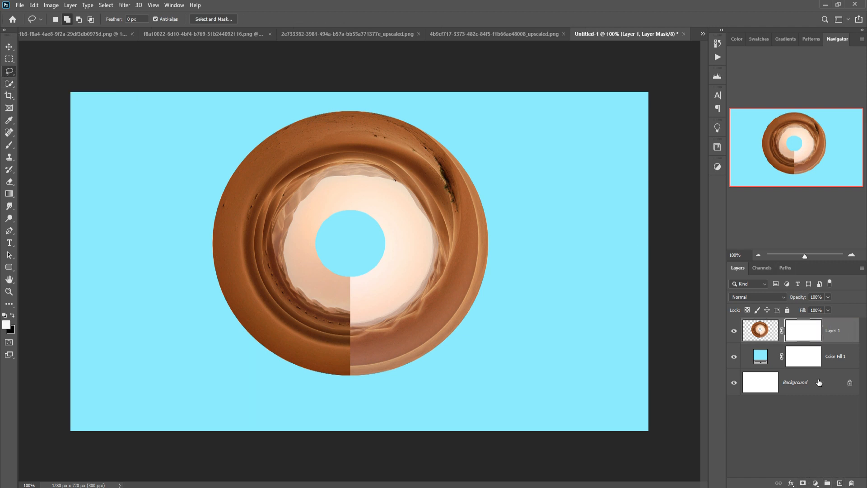
{"action": "left_click", "coordinate": [7, 148]}
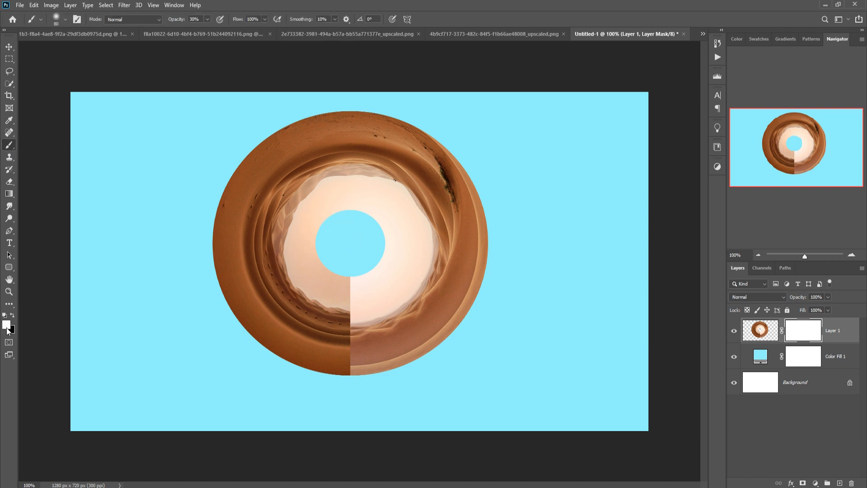
Add a new empty layer above the desert ring and clip it to the ring layer
{"action": "left_click", "coordinate": [839, 483]}
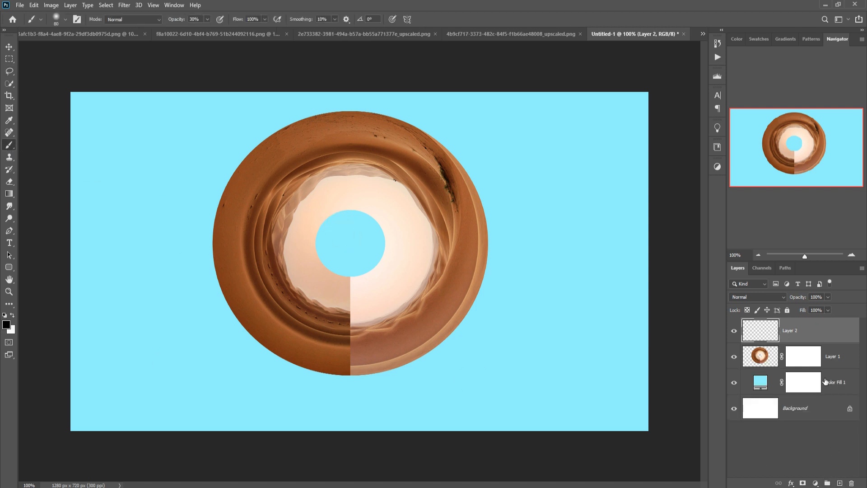
{"action": "right_click", "coordinate": [806, 318]}
{"action": "left_click", "coordinate": [721, 271]}
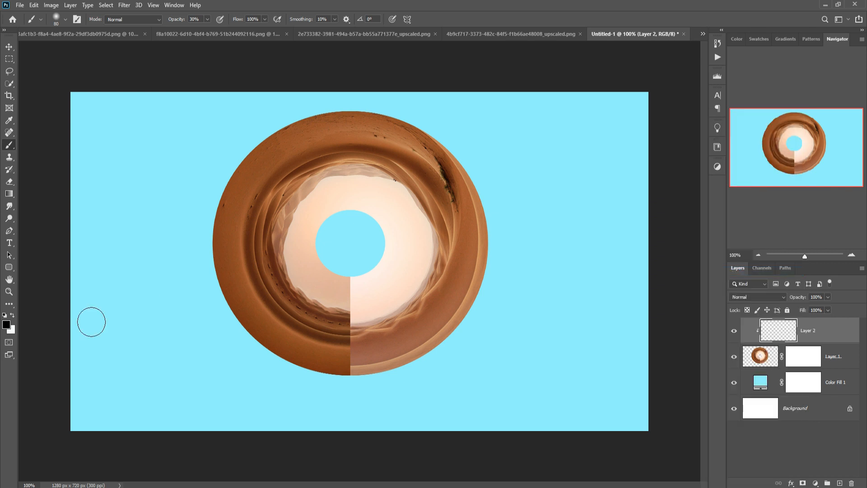
Set the brush colour to the peach e7bca0 sampled from the ring's pale inner area and the brush opacity to 100%
{"action": "left_click", "coordinate": [6, 324]}
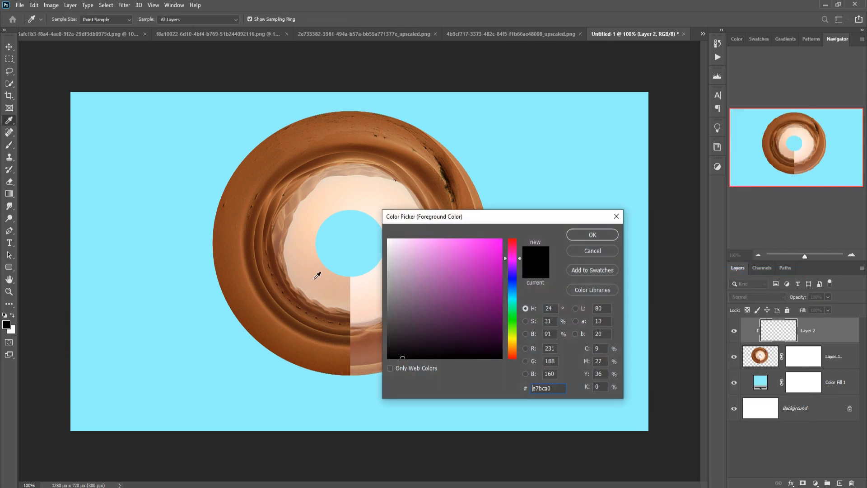
{"action": "left_click", "coordinate": [317, 273]}
{"action": "left_click", "coordinate": [592, 235]}
{"action": "key", "text": "b"}
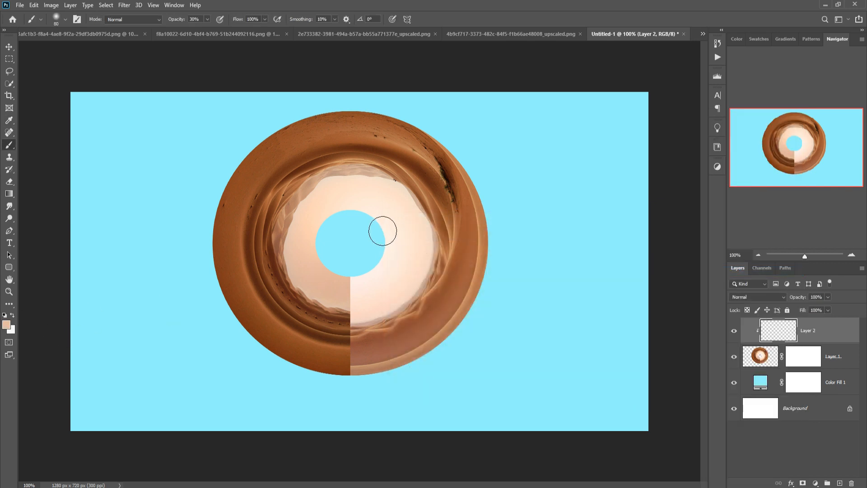
{"action": "left_click", "coordinate": [209, 20]}
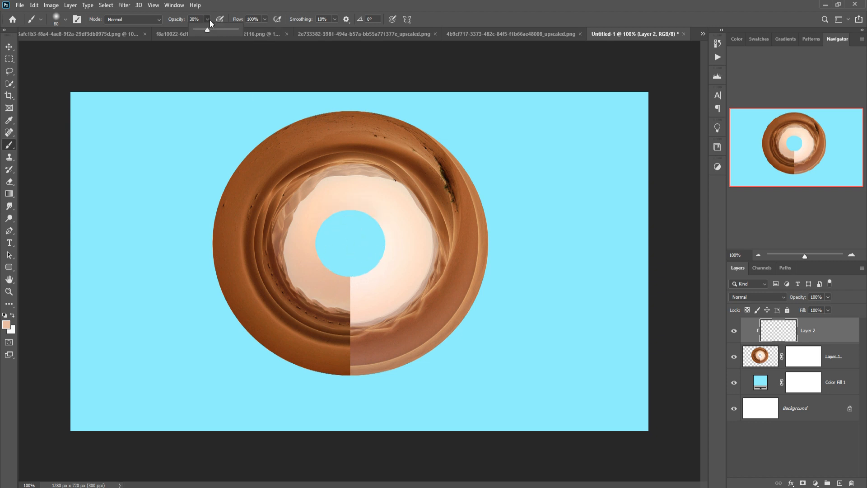
{"action": "left_click_drag", "start_coordinate": [207, 30], "coordinate": [249, 30]}
Paint over the ring's blue hole and pale inner area with peach on the unclipped paint layer, reducing the brush size to 50
{"action": "mouse_move", "coordinate": [399, 234]}
{"action": "left_mouse_down"}
{"action": "mouse_move", "coordinate": [370, 248]}
{"action": "mouse_move", "coordinate": [320, 240]}
{"action": "left_mouse_up"}
{"action": "mouse_move", "coordinate": [356, 265]}
{"action": "left_mouse_down"}
{"action": "mouse_move", "coordinate": [404, 217]}
{"action": "mouse_move", "coordinate": [375, 310]}
{"action": "mouse_move", "coordinate": [323, 314]}
{"action": "mouse_move", "coordinate": [393, 310]}
{"action": "mouse_move", "coordinate": [426, 234]}
{"action": "mouse_move", "coordinate": [348, 330]}
{"action": "mouse_move", "coordinate": [325, 321]}
{"action": "left_mouse_up"}
{"action": "key", "text": "bracketleft"}
{"action": "key", "text": "bracketleft"}
{"action": "key", "text": "bracketleft"}
{"action": "left_click", "coordinate": [8, 47]}
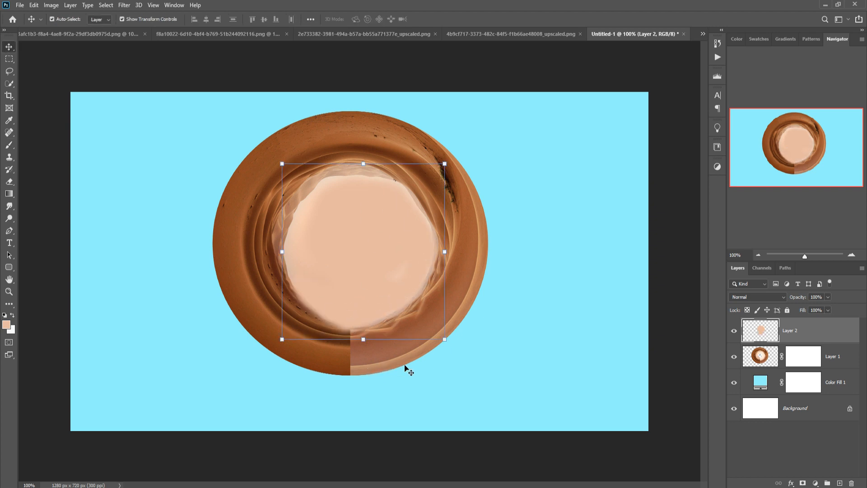
Bring the camel rider cutout into the desert ring document and put its layer at the top of the stack
{"action": "left_click", "coordinate": [832, 363]}
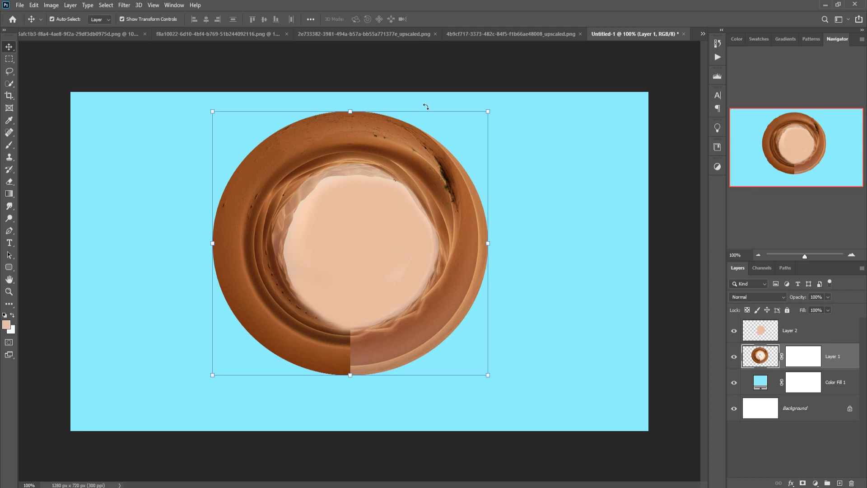
{"action": "left_click", "coordinate": [357, 34]}
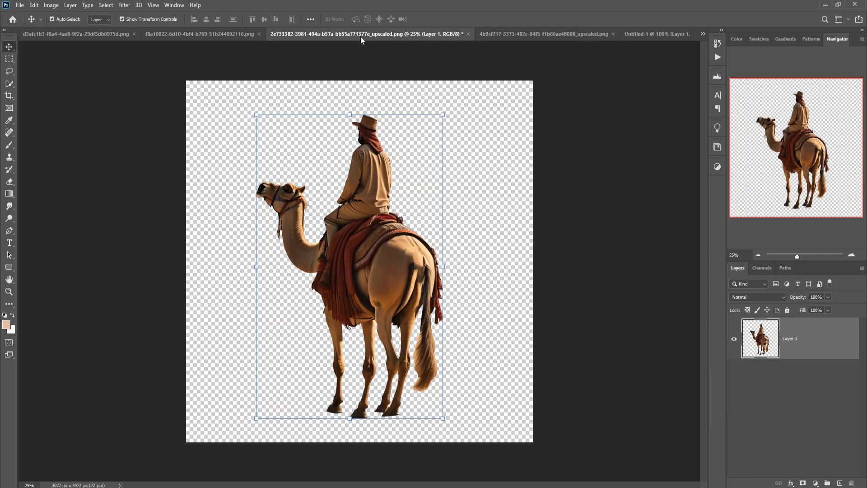
{"action": "left_click_drag", "start_coordinate": [346, 34], "coordinate": [356, 71]}
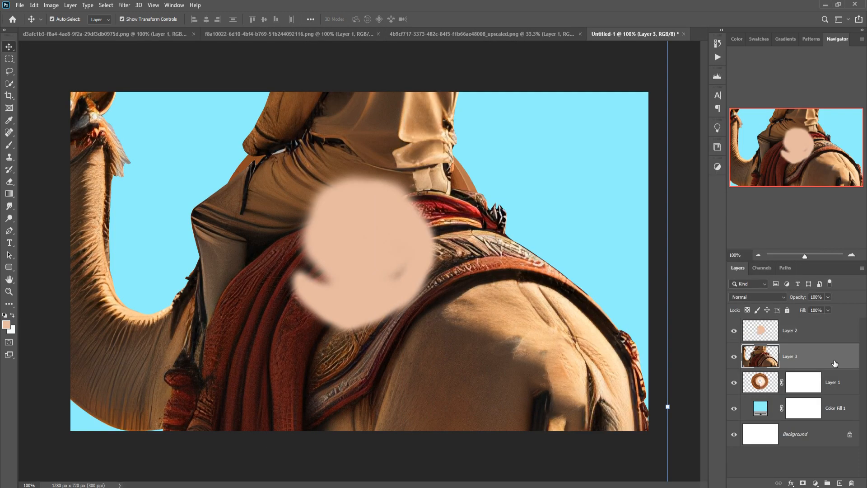
{"action": "left_click_drag", "start_coordinate": [835, 362], "coordinate": [835, 326]}
Scale the camel rider down to fit inside the ring, with the camel's feet on the lower inner edge
{"action": "left_click_drag", "start_coordinate": [668, 406], "coordinate": [146, 482]}
{"action": "left_click_drag", "start_coordinate": [132, 404], "coordinate": [380, 294]}
{"action": "left_click", "coordinate": [447, 19]}
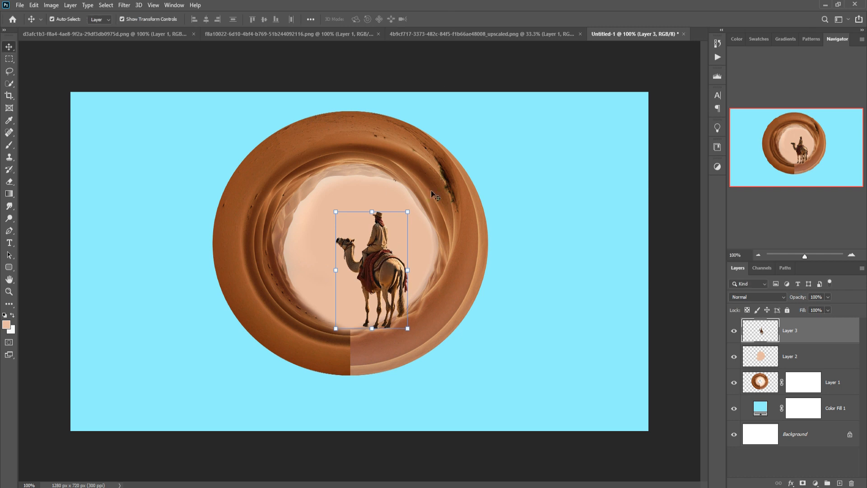
Merge the peach paint layer and the desert ring layer into one layer
{"action": "left_click", "coordinate": [812, 382]}
{"action": "left_click", "coordinate": [815, 356]}
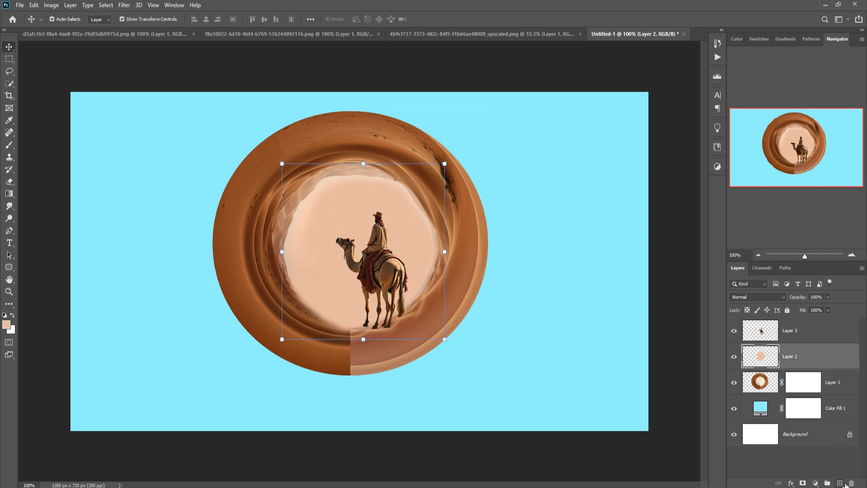
{"action": "left_click", "coordinate": [848, 475]}
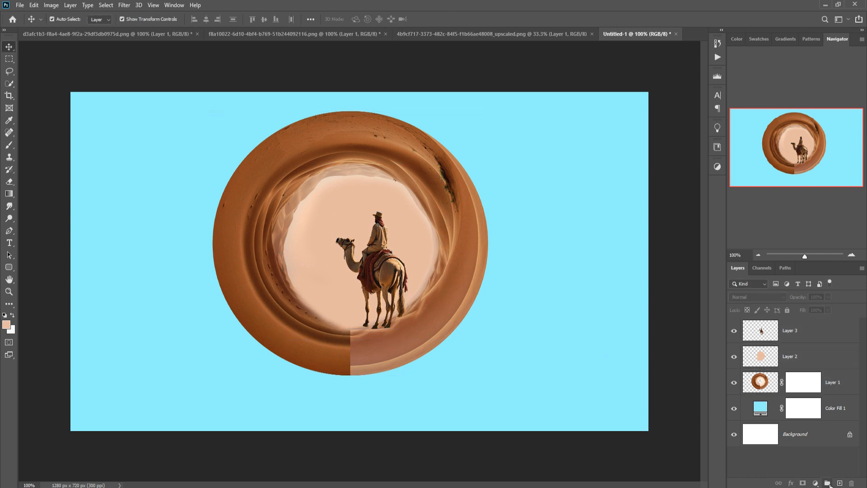
{"action": "left_click", "coordinate": [824, 360]}
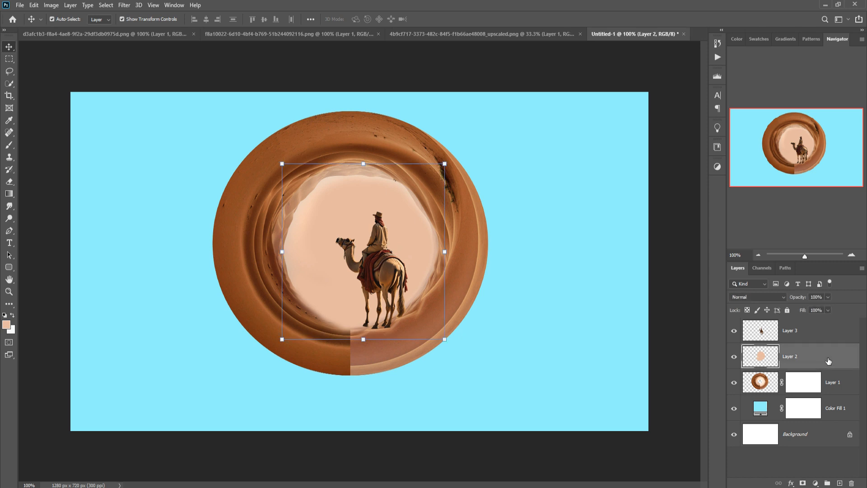
{"action": "left_click", "coordinate": [839, 384], "text": "shift"}
{"action": "right_click", "coordinate": [836, 360]}
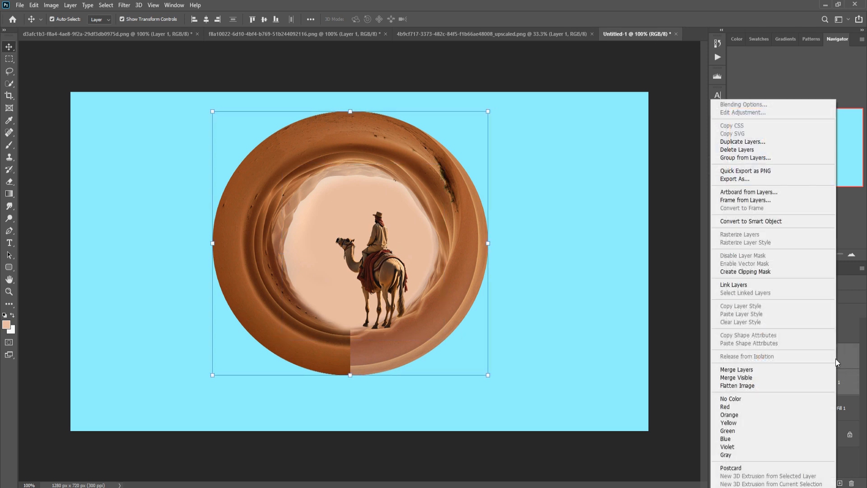
{"action": "left_click", "coordinate": [735, 369]}
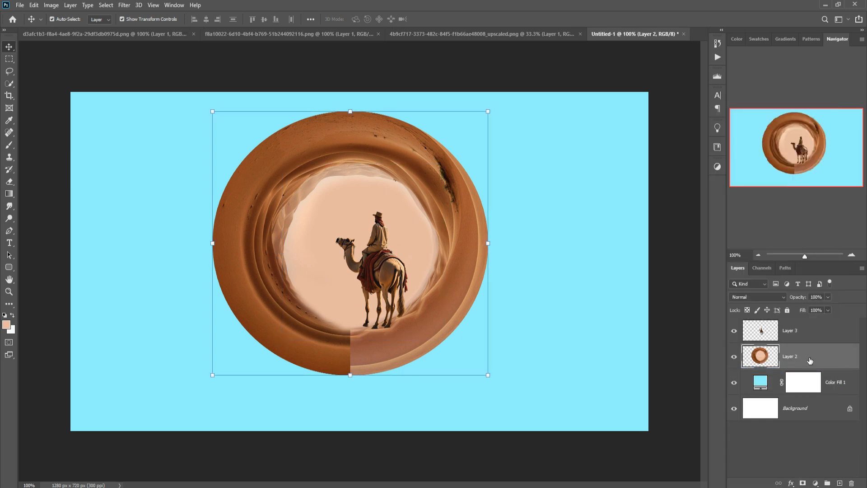
Add a new empty layer above the merged ring and clip it to the ring
{"action": "left_click", "coordinate": [840, 483]}
{"action": "right_click", "coordinate": [817, 365]}
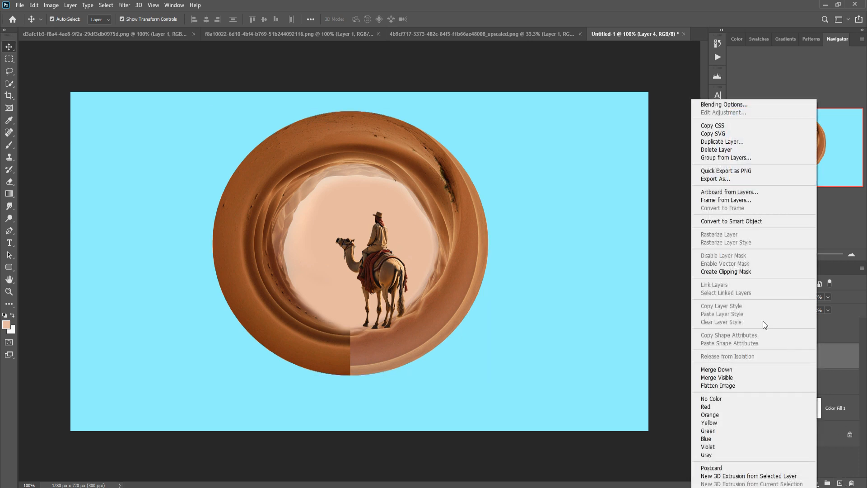
{"action": "left_click", "coordinate": [736, 273]}
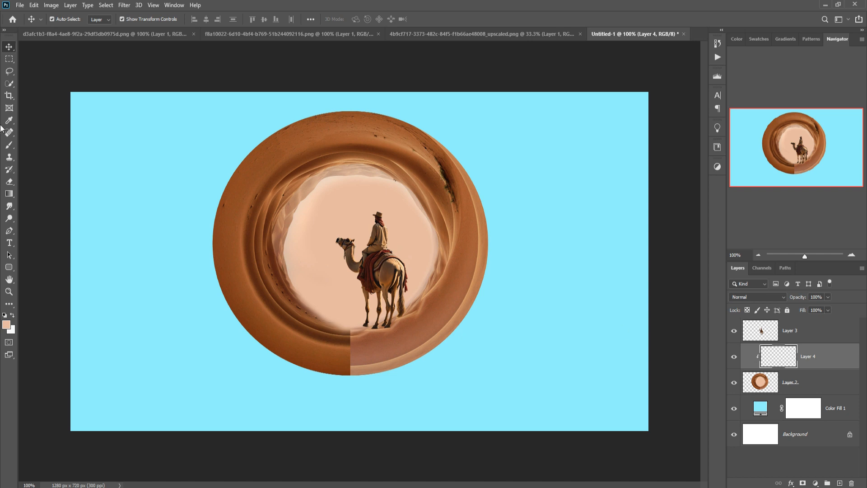
Paint over the visible seam and the ring's lower right part with brown sampled from its lower rim, using 30% brush opacity
{"action": "left_click", "coordinate": [9, 144]}
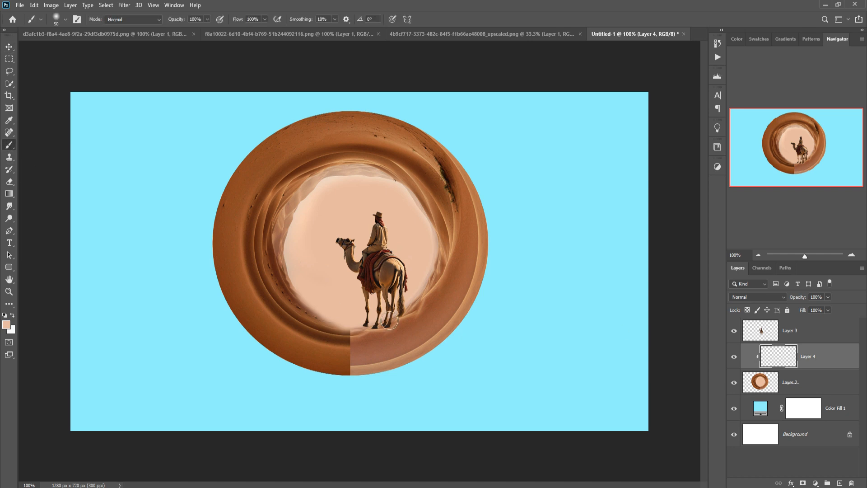
{"action": "left_click", "coordinate": [6, 324]}
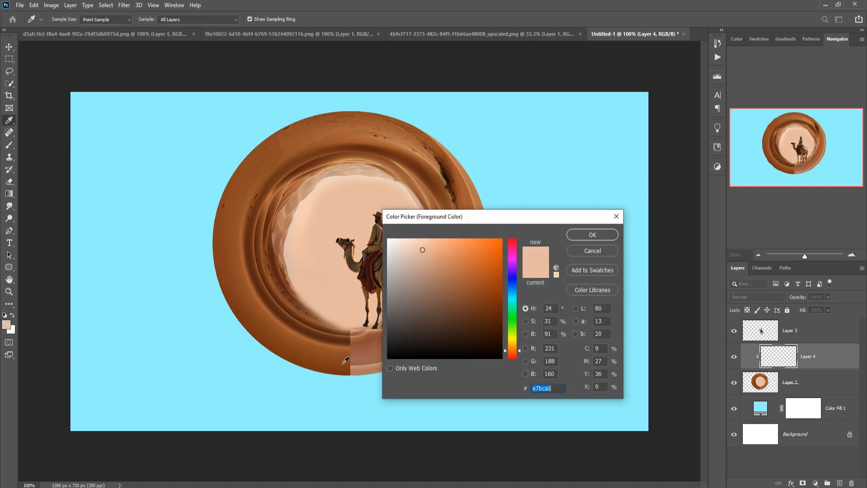
{"action": "left_click", "coordinate": [345, 360]}
{"action": "left_click", "coordinate": [593, 235]}
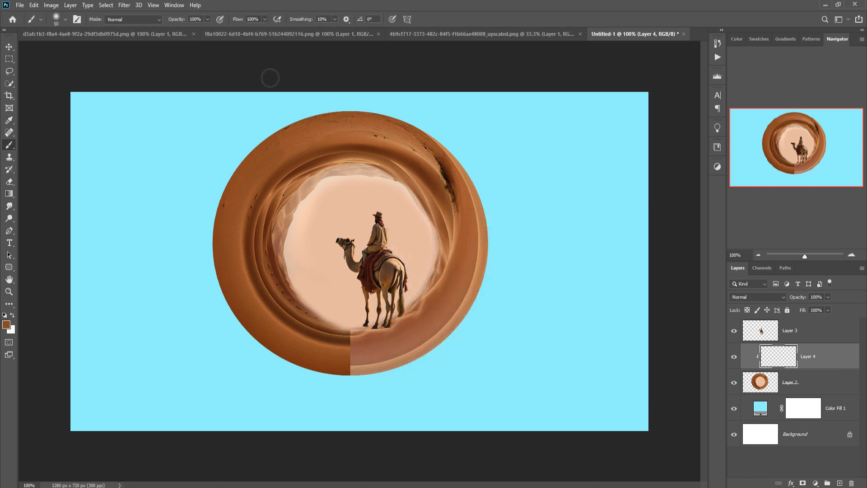
{"action": "left_click", "coordinate": [208, 19]}
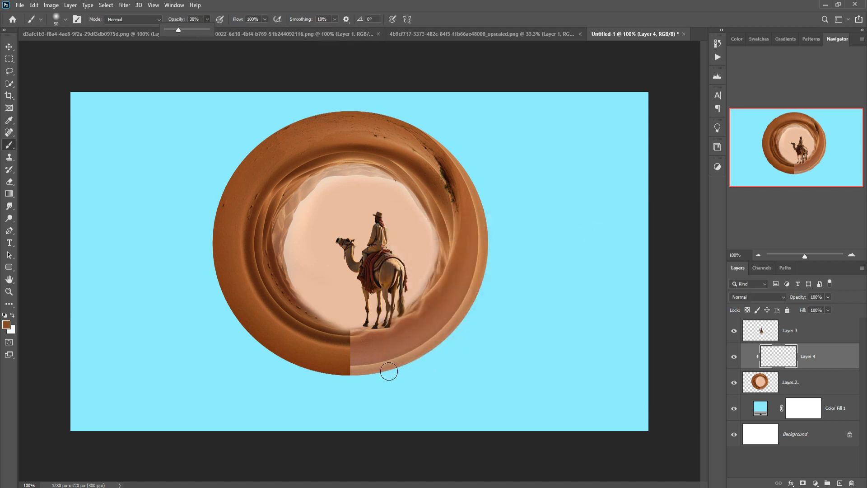
{"action": "mouse_move", "coordinate": [352, 383]}
{"action": "left_mouse_down"}
{"action": "mouse_move", "coordinate": [399, 375]}
{"action": "mouse_move", "coordinate": [351, 377]}
{"action": "mouse_move", "coordinate": [373, 380]}
{"action": "mouse_move", "coordinate": [345, 345]}
{"action": "mouse_move", "coordinate": [353, 372]}
{"action": "mouse_move", "coordinate": [451, 346]}
{"action": "mouse_move", "coordinate": [451, 361]}
{"action": "mouse_move", "coordinate": [504, 303]}
{"action": "mouse_move", "coordinate": [422, 351]}
{"action": "mouse_move", "coordinate": [443, 346]}
{"action": "left_mouse_up"}
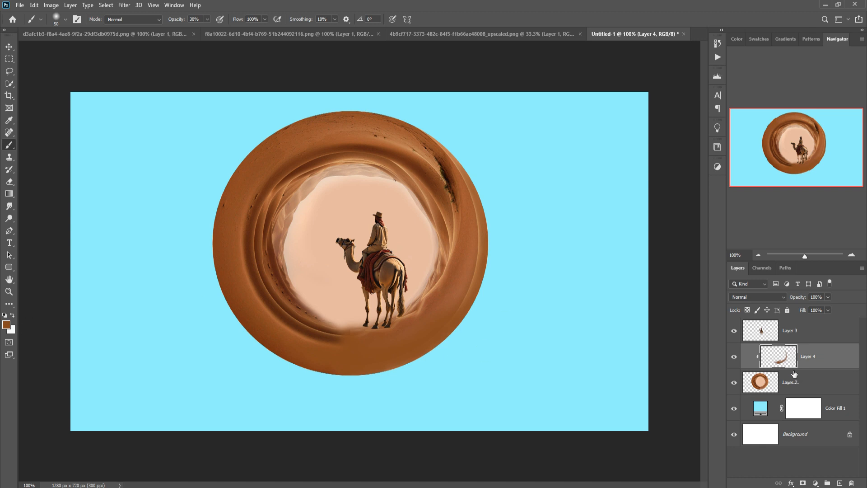
Add a layer mask to the brown paint layer and brush black on it just below the camel's feet
{"action": "left_click", "coordinate": [803, 483]}
{"action": "left_click", "coordinate": [12, 315]}
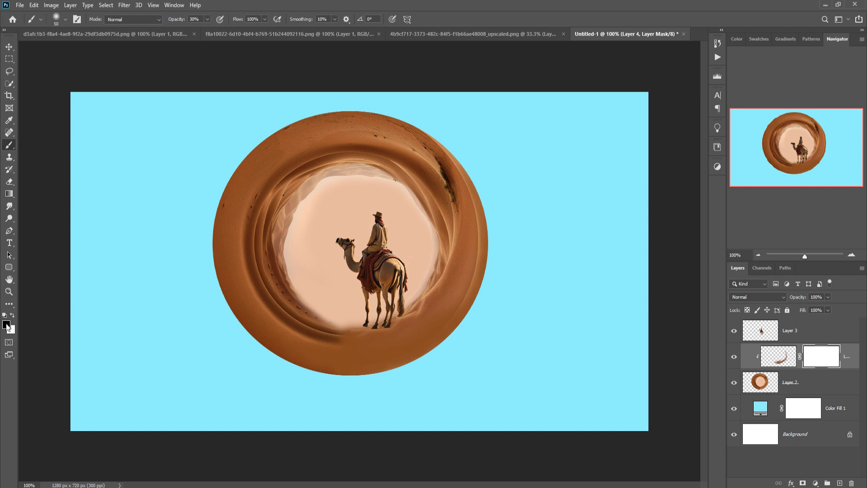
{"action": "mouse_move", "coordinate": [395, 332]}
{"action": "left_mouse_down"}
{"action": "mouse_move", "coordinate": [391, 343]}
{"action": "mouse_move", "coordinate": [403, 335]}
{"action": "left_mouse_up"}
{"action": "left_click", "coordinate": [9, 48]}
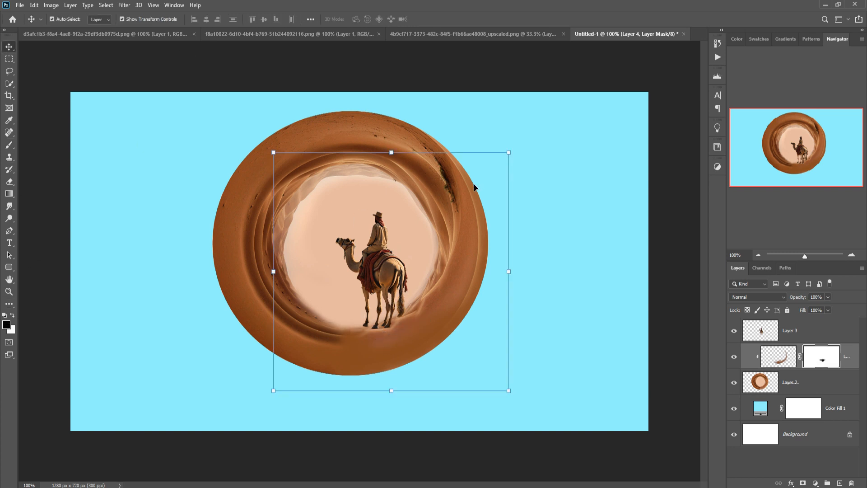
Lasso the rocky sand mound at the base of the desert arch image and bring it into the composition above the camel rider
{"action": "left_click", "coordinate": [392, 271]}
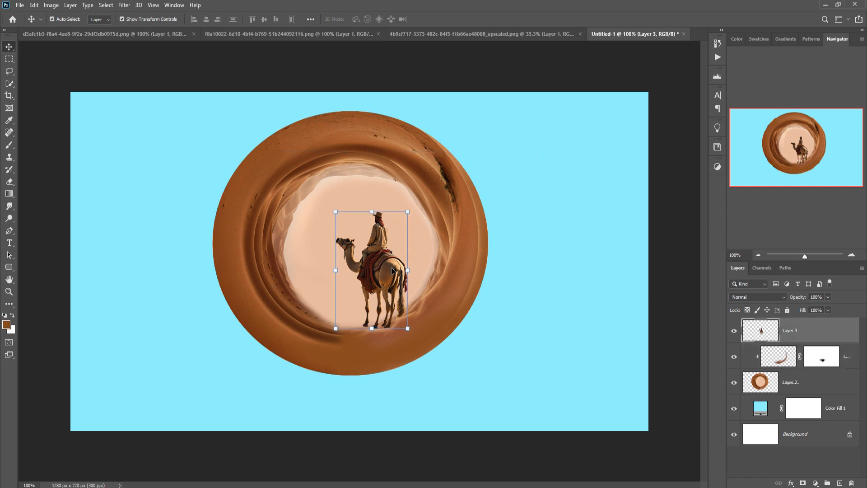
{"action": "left_click", "coordinate": [226, 34]}
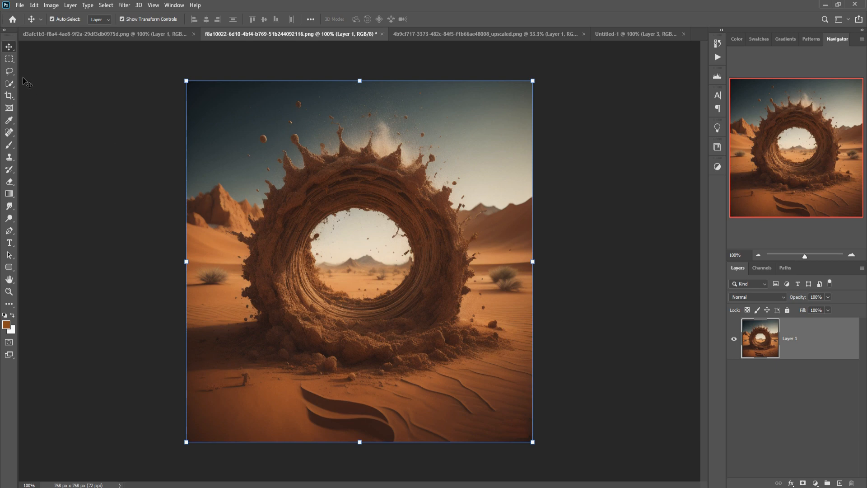
{"action": "left_click", "coordinate": [9, 71]}
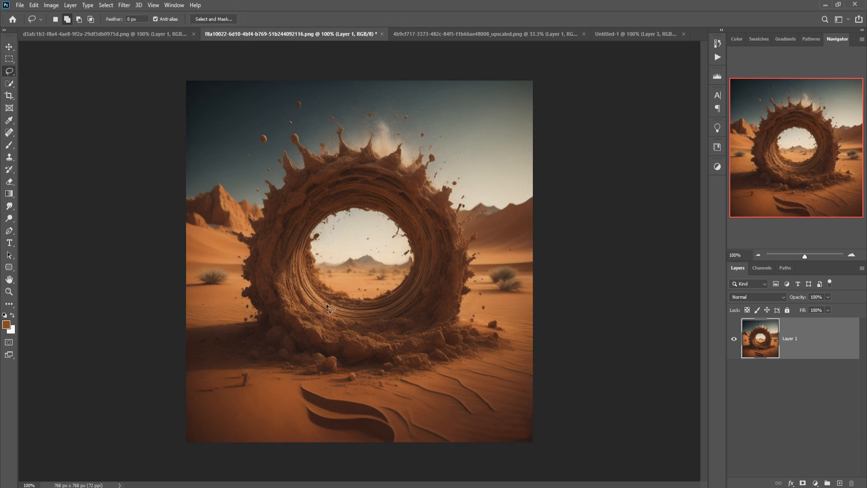
{"action": "mouse_move", "coordinate": [324, 303]}
{"action": "left_mouse_down"}
{"action": "mouse_move", "coordinate": [278, 308]}
{"action": "mouse_move", "coordinate": [221, 350]}
{"action": "mouse_move", "coordinate": [456, 315]}
{"action": "mouse_move", "coordinate": [332, 306]}
{"action": "left_mouse_up"}
{"action": "key", "text": "v"}
{"action": "mouse_move", "coordinate": [245, 34]}
{"action": "left_mouse_down"}
{"action": "mouse_move", "coordinate": [253, 58]}
{"action": "mouse_move", "coordinate": [443, 94]}
{"action": "mouse_move", "coordinate": [675, 57]}
{"action": "left_mouse_up"}
Enlarge the sand mound to 115.72% and place it across the lower part of the ring, below the camel
{"action": "mouse_move", "coordinate": [663, 316]}
{"action": "left_mouse_down"}
{"action": "mouse_move", "coordinate": [456, 325]}
{"action": "mouse_move", "coordinate": [397, 353]}
{"action": "left_mouse_up"}
{"action": "left_click_drag", "start_coordinate": [527, 320], "coordinate": [562, 318]}
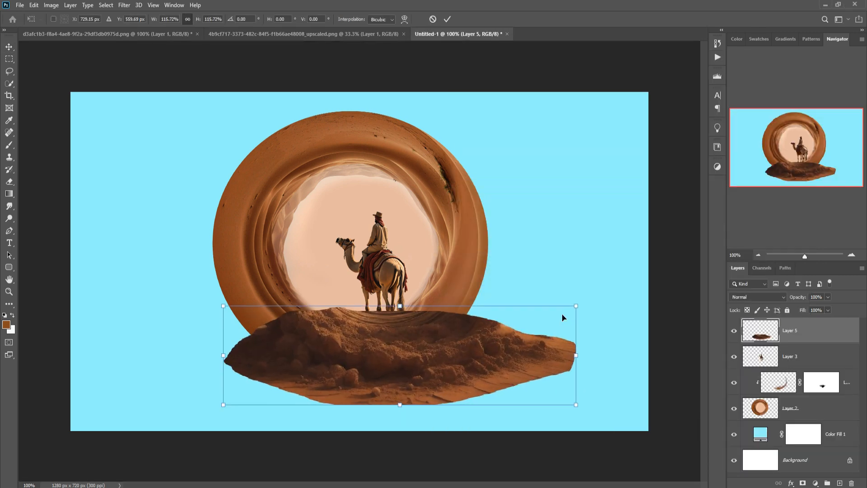
{"action": "left_click_drag", "start_coordinate": [426, 371], "coordinate": [397, 382]}
{"action": "left_click", "coordinate": [447, 19]}
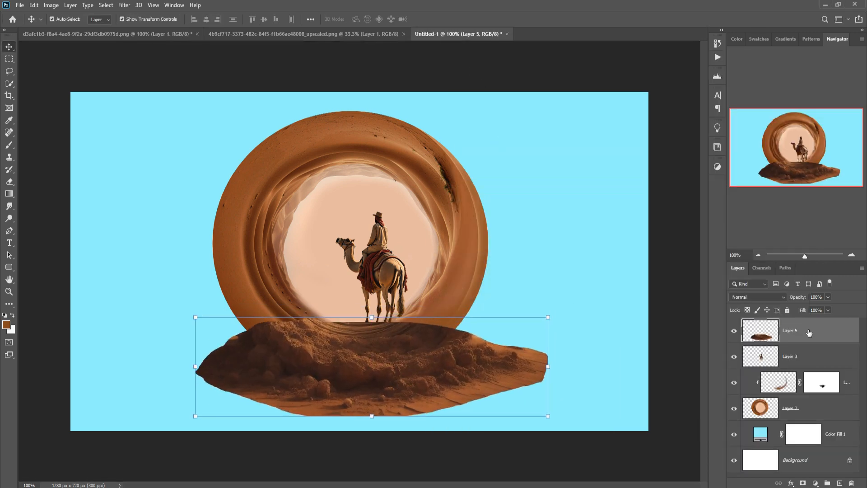
Add a layer mask to the sand mound and fade its outer edges with a black brush at 53% opacity
{"action": "left_click", "coordinate": [803, 482]}
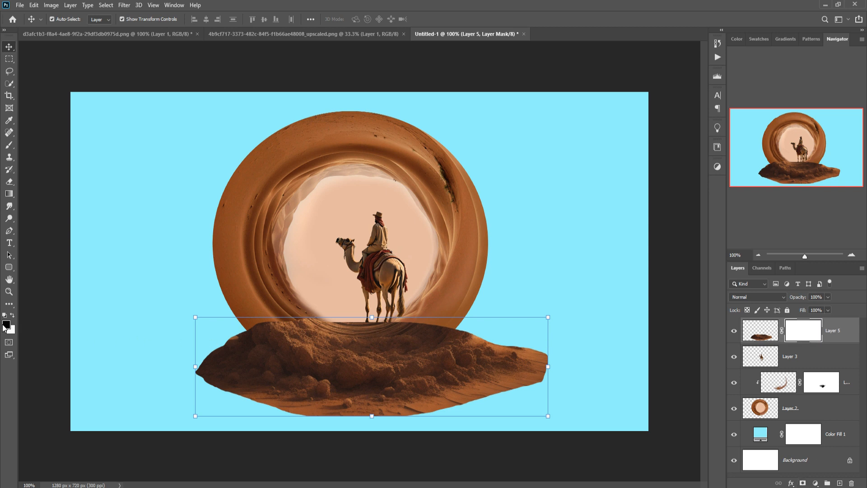
{"action": "key", "text": "b"}
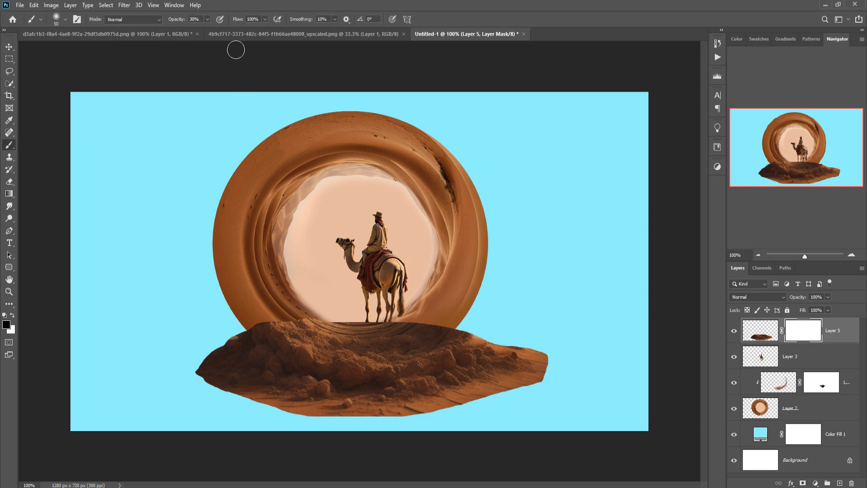
{"action": "left_click", "coordinate": [208, 19]}
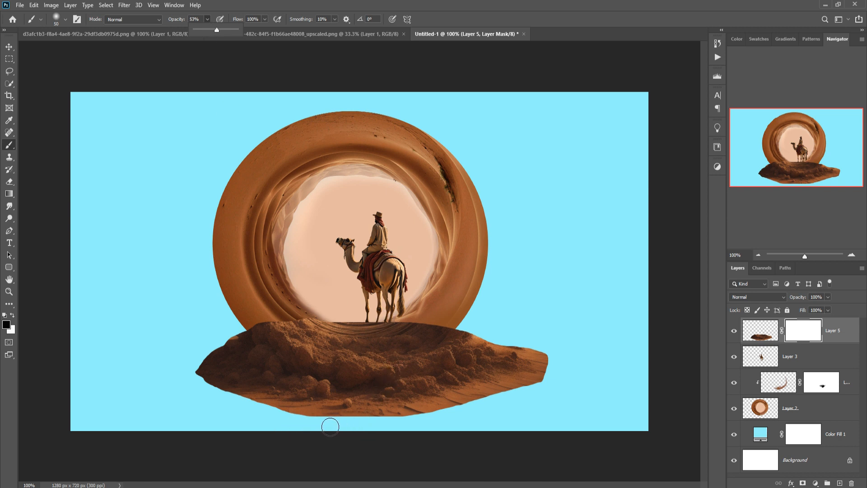
{"action": "left_click", "coordinate": [309, 426]}
{"action": "mouse_move", "coordinate": [309, 427]}
{"action": "left_mouse_down"}
{"action": "mouse_move", "coordinate": [421, 417]}
{"action": "mouse_move", "coordinate": [285, 433]}
{"action": "mouse_move", "coordinate": [486, 412]}
{"action": "mouse_move", "coordinate": [341, 424]}
{"action": "mouse_move", "coordinate": [476, 425]}
{"action": "mouse_move", "coordinate": [262, 430]}
{"action": "mouse_move", "coordinate": [498, 424]}
{"action": "mouse_move", "coordinate": [322, 430]}
{"action": "mouse_move", "coordinate": [550, 409]}
{"action": "mouse_move", "coordinate": [395, 431]}
{"action": "mouse_move", "coordinate": [186, 417]}
{"action": "mouse_move", "coordinate": [231, 405]}
{"action": "mouse_move", "coordinate": [489, 411]}
{"action": "mouse_move", "coordinate": [557, 396]}
{"action": "mouse_move", "coordinate": [363, 415]}
{"action": "mouse_move", "coordinate": [233, 409]}
{"action": "mouse_move", "coordinate": [386, 413]}
{"action": "mouse_move", "coordinate": [591, 395]}
{"action": "left_mouse_up"}
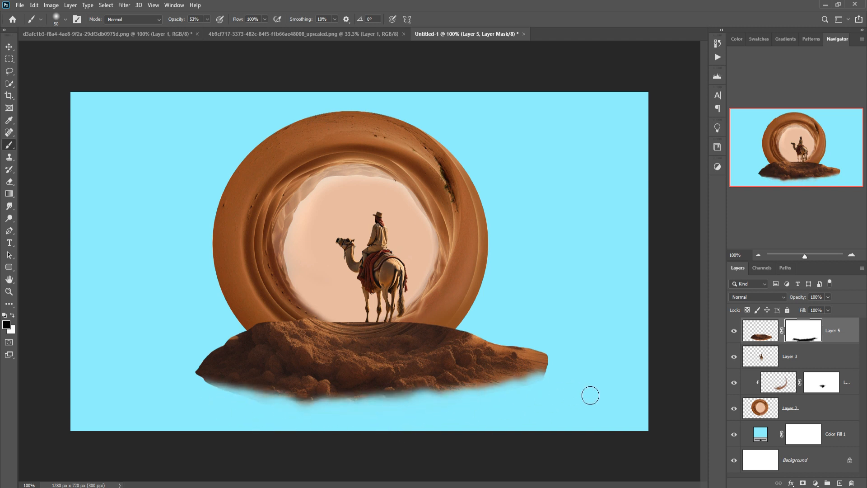
{"action": "mouse_move", "coordinate": [314, 325]}
{"action": "left_mouse_down"}
{"action": "mouse_move", "coordinate": [405, 323]}
{"action": "mouse_move", "coordinate": [298, 323]}
{"action": "mouse_move", "coordinate": [251, 332]}
{"action": "mouse_move", "coordinate": [196, 359]}
{"action": "mouse_move", "coordinate": [255, 338]}
{"action": "mouse_move", "coordinate": [207, 387]}
{"action": "mouse_move", "coordinate": [244, 408]}
{"action": "mouse_move", "coordinate": [422, 325]}
{"action": "mouse_move", "coordinate": [468, 318]}
{"action": "mouse_move", "coordinate": [459, 336]}
{"action": "mouse_move", "coordinate": [536, 346]}
{"action": "mouse_move", "coordinate": [487, 343]}
{"action": "mouse_move", "coordinate": [534, 349]}
{"action": "mouse_move", "coordinate": [546, 385]}
{"action": "mouse_move", "coordinate": [333, 418]}
{"action": "mouse_move", "coordinate": [335, 405]}
{"action": "mouse_move", "coordinate": [540, 394]}
{"action": "mouse_move", "coordinate": [337, 410]}
{"action": "mouse_move", "coordinate": [251, 404]}
{"action": "mouse_move", "coordinate": [554, 380]}
{"action": "mouse_move", "coordinate": [341, 404]}
{"action": "mouse_move", "coordinate": [283, 400]}
{"action": "mouse_move", "coordinate": [515, 393]}
{"action": "mouse_move", "coordinate": [244, 375]}
{"action": "mouse_move", "coordinate": [246, 353]}
{"action": "mouse_move", "coordinate": [216, 364]}
{"action": "mouse_move", "coordinate": [261, 348]}
{"action": "mouse_move", "coordinate": [197, 361]}
{"action": "left_mouse_up"}
{"action": "key", "text": "v"}
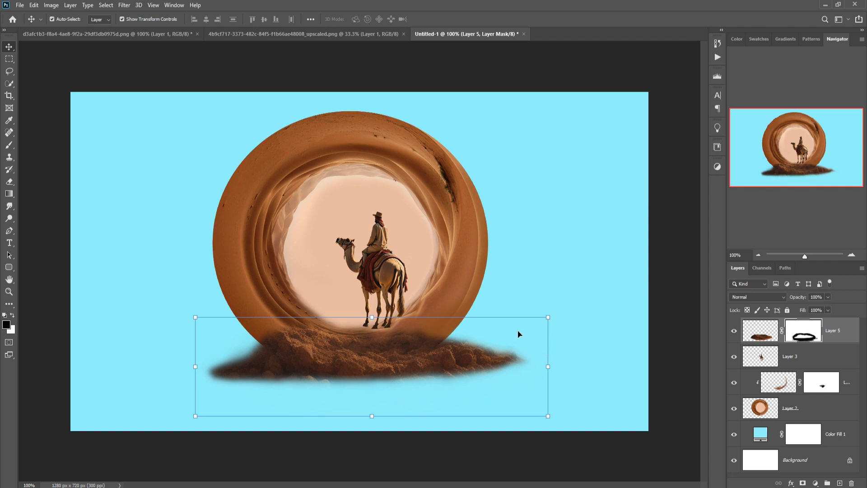
Warp the sand mound slightly so that its left end bulges outward
{"action": "left_click", "coordinate": [34, 5]}
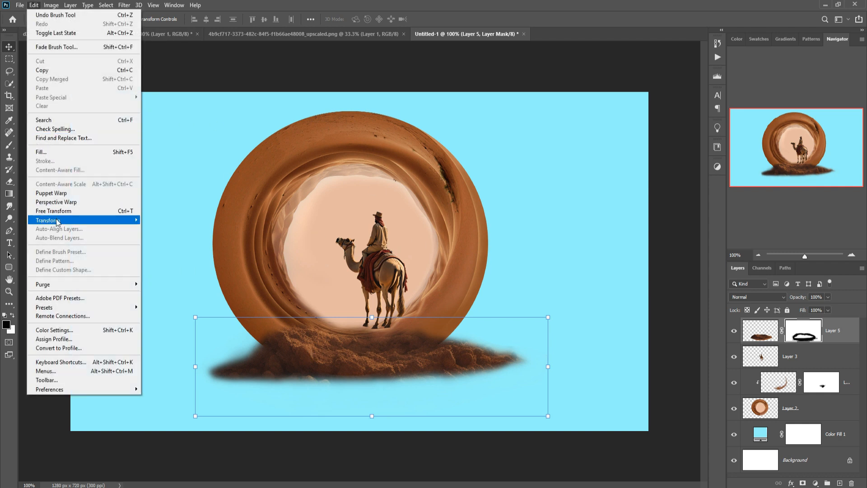
{"action": "mouse_move", "coordinate": [57, 222]}
{"action": "left_click", "coordinate": [179, 285]}
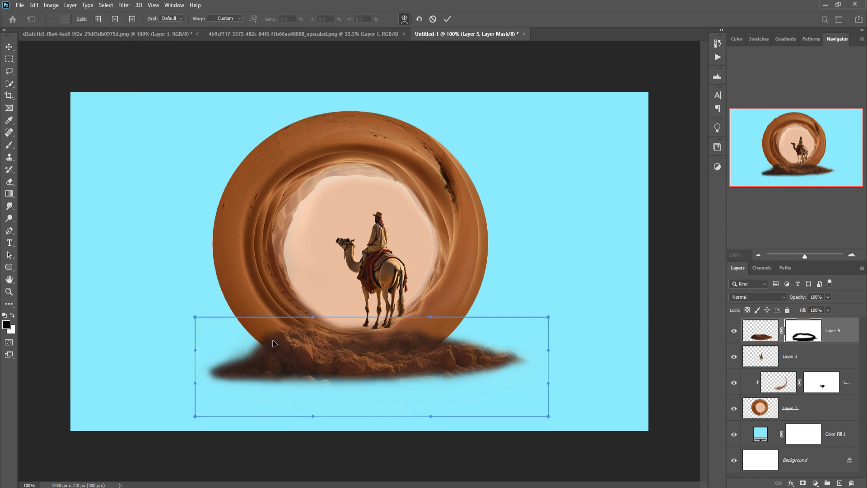
{"action": "left_click_drag", "start_coordinate": [273, 345], "coordinate": [209, 377]}
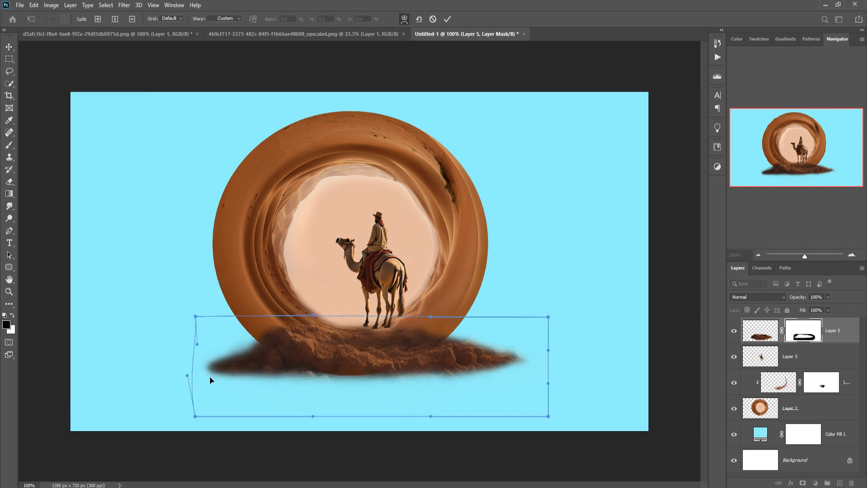
{"action": "key", "text": "Return"}
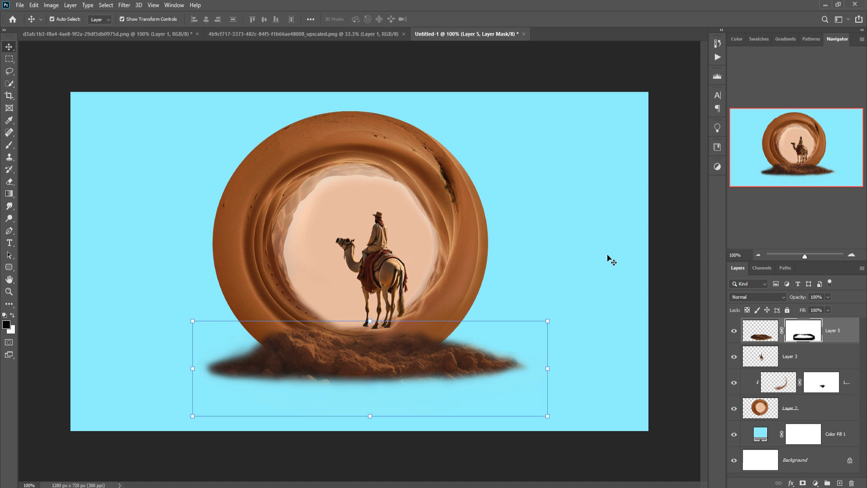
Lasso the rocky core of the sand mound, copy it to a new layer and hide the original mound layer
{"action": "left_click", "coordinate": [11, 148]}
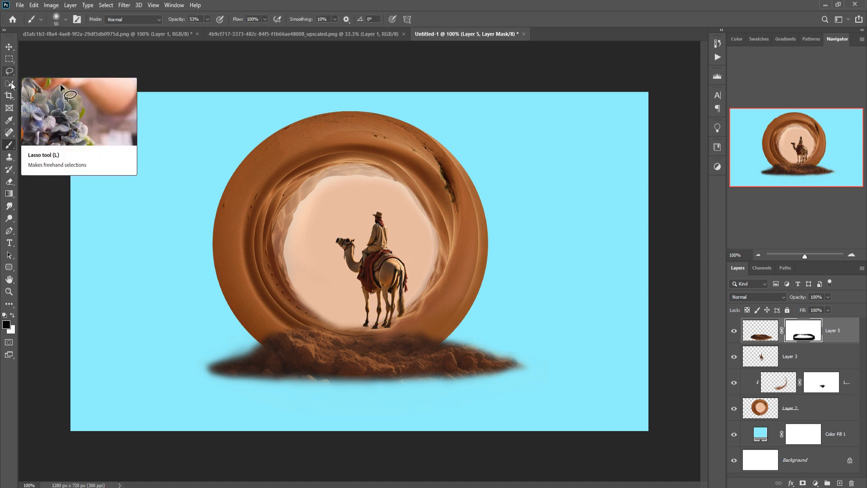
{"action": "left_click_drag", "start_coordinate": [9, 71], "coordinate": [37, 71]}
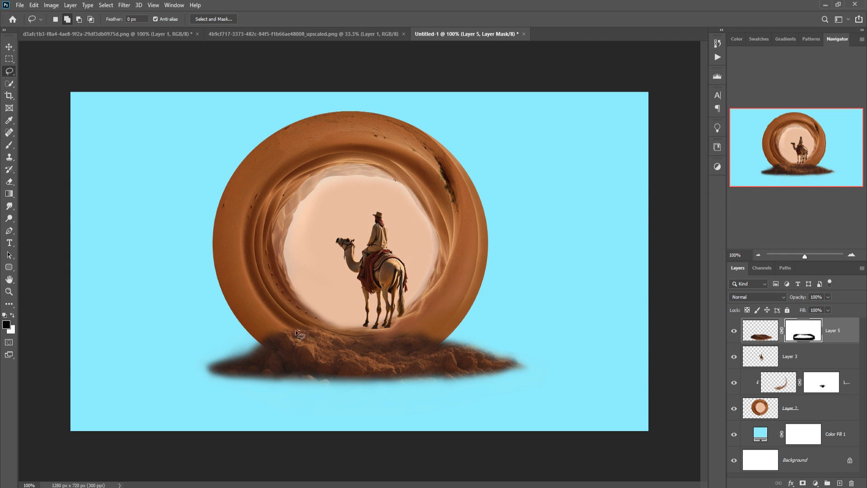
{"action": "mouse_move", "coordinate": [295, 332]}
{"action": "left_mouse_down"}
{"action": "mouse_move", "coordinate": [226, 377]}
{"action": "mouse_move", "coordinate": [408, 375]}
{"action": "mouse_move", "coordinate": [508, 364]}
{"action": "mouse_move", "coordinate": [405, 336]}
{"action": "mouse_move", "coordinate": [298, 331]}
{"action": "left_mouse_up"}
{"action": "left_click", "coordinate": [12, 314]}
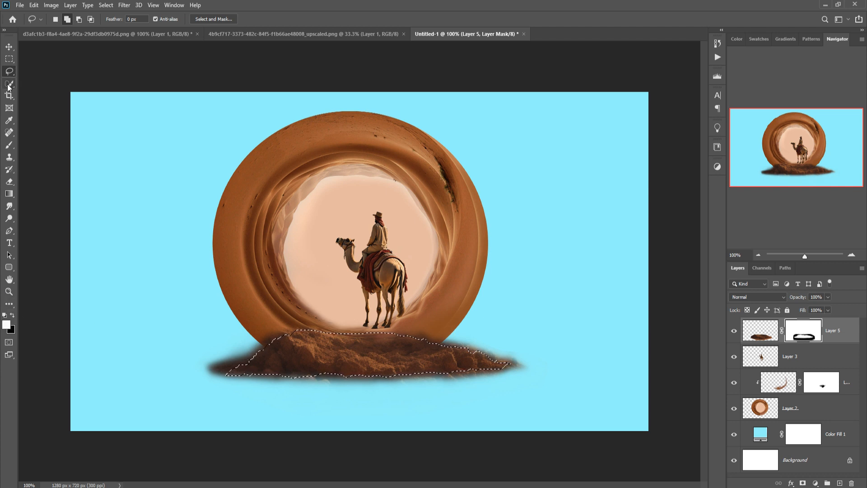
{"action": "left_click", "coordinate": [9, 144]}
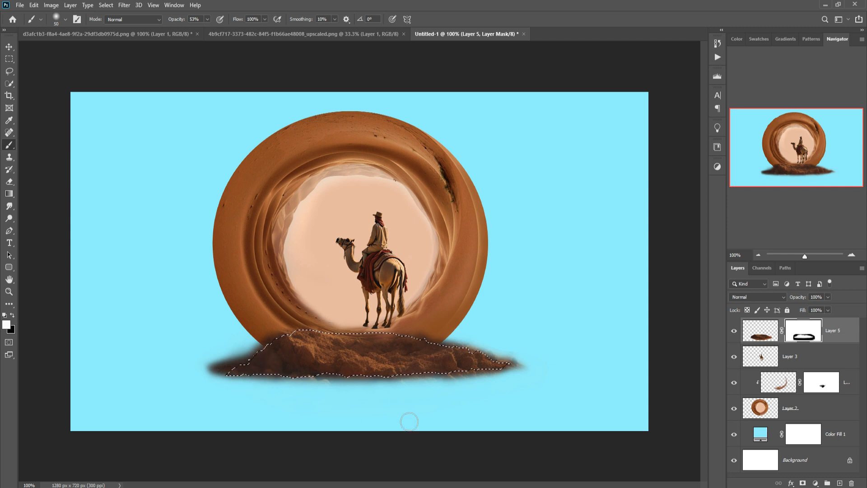
{"action": "left_click", "coordinate": [767, 335]}
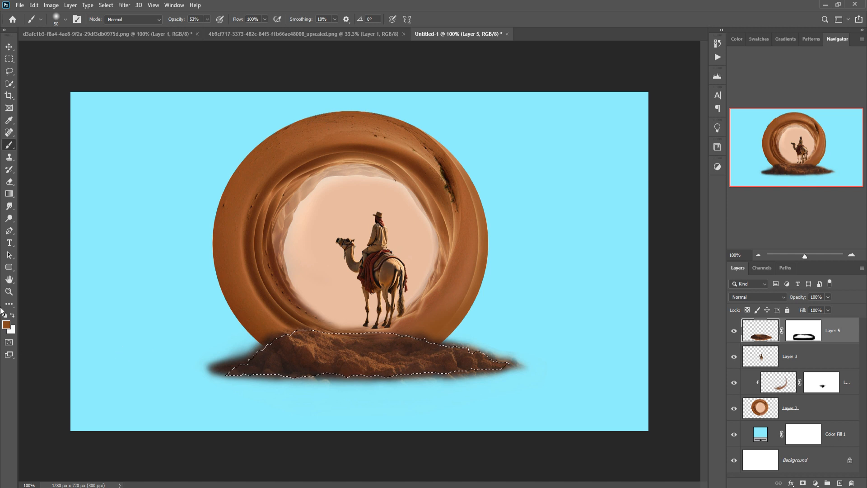
{"action": "left_click", "coordinate": [9, 181]}
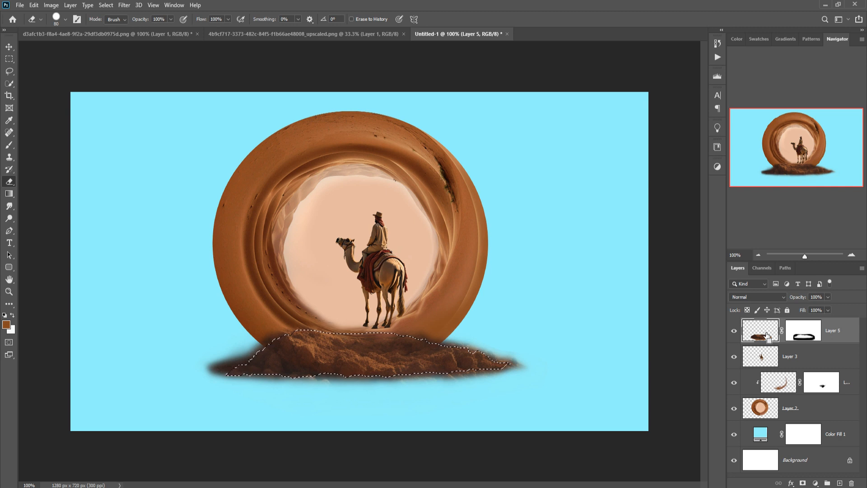
{"action": "key", "text": "ctrl+j"}
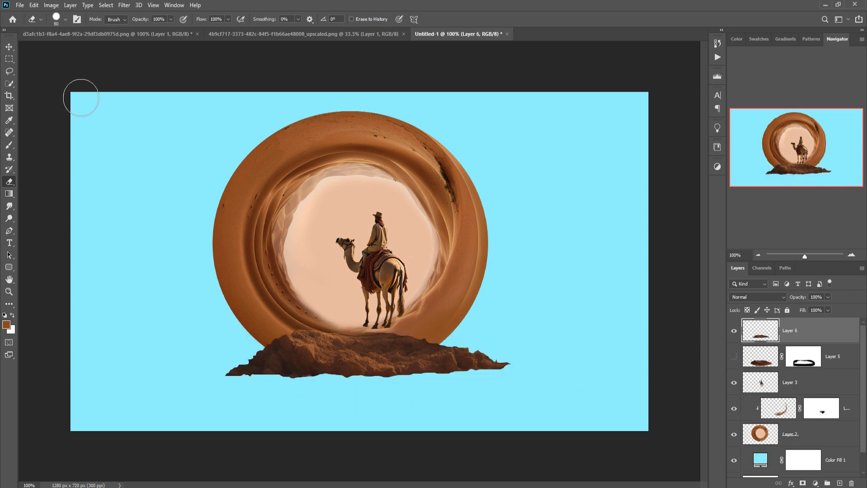
Add a Hue/Saturation adjustment clipped to the new mound layer with Hue +2 and Saturation +11
{"action": "left_click", "coordinate": [6, 48]}
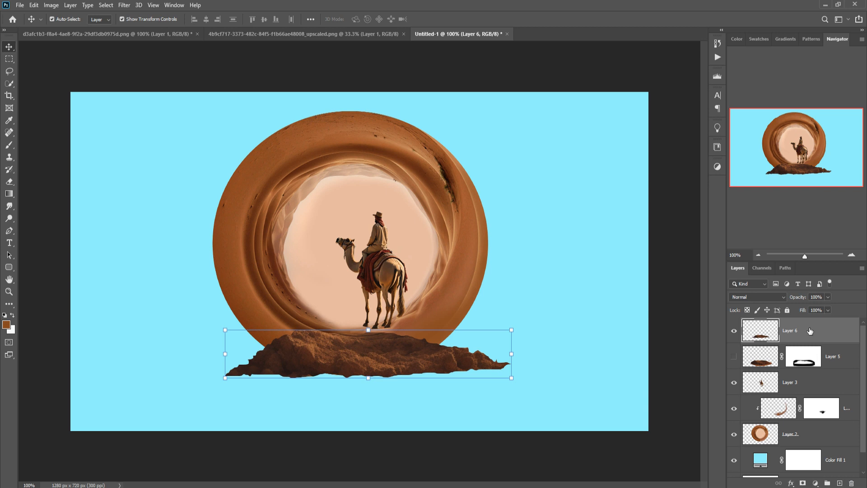
{"action": "left_click", "coordinate": [816, 482]}
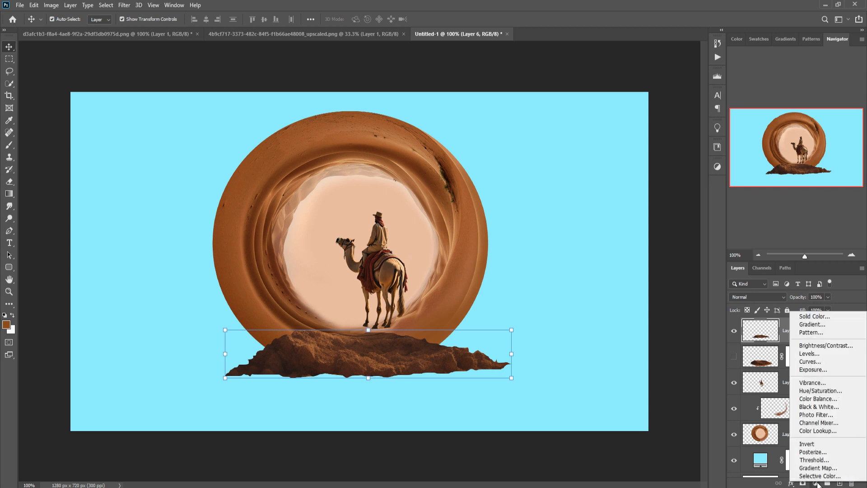
{"action": "left_click", "coordinate": [818, 391]}
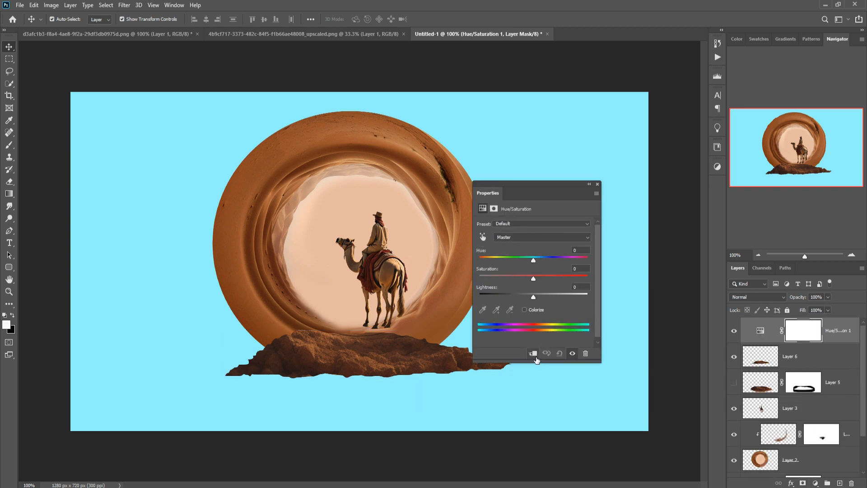
{"action": "left_click", "coordinate": [533, 352]}
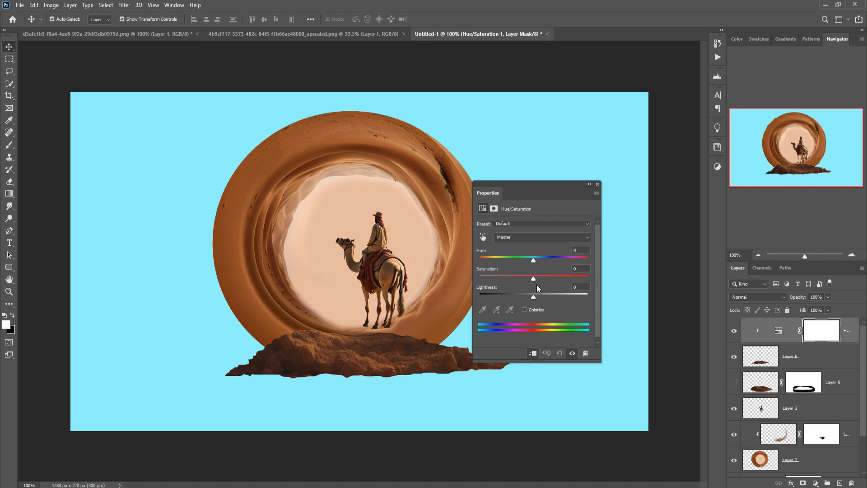
{"action": "left_click_drag", "start_coordinate": [533, 279], "coordinate": [531, 281]}
{"action": "left_click_drag", "start_coordinate": [534, 260], "coordinate": [543, 279]}
{"action": "left_click_drag", "start_coordinate": [533, 296], "coordinate": [531, 297]}
{"action": "left_click", "coordinate": [598, 184]}
Add a Hue/Saturation adjustment clipped to the dune ring above the brown paint layer and raise its saturation slightly
{"action": "scroll", "coordinate": [795, 397], "scroll_direction": "down", "scroll_amount": 1}
{"action": "left_click", "coordinate": [804, 434]}
{"action": "left_click", "coordinate": [800, 415]}
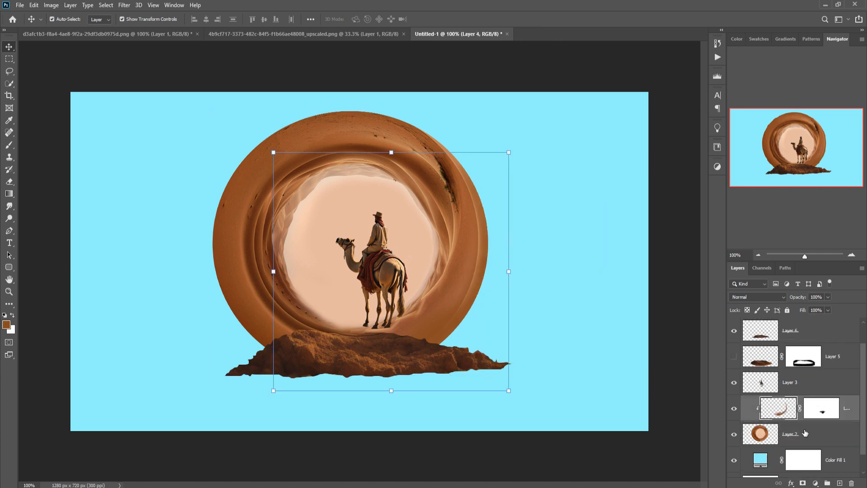
{"action": "left_click", "coordinate": [816, 483]}
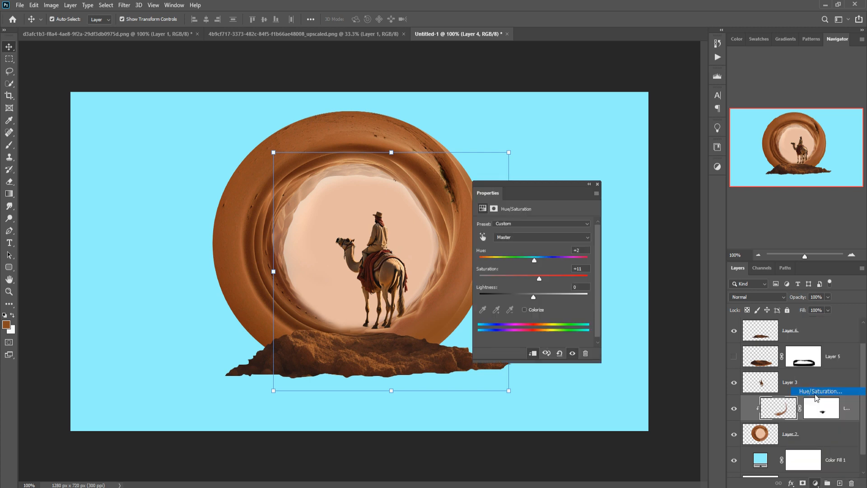
{"action": "left_click", "coordinate": [818, 401]}
{"action": "left_click", "coordinate": [534, 354]}
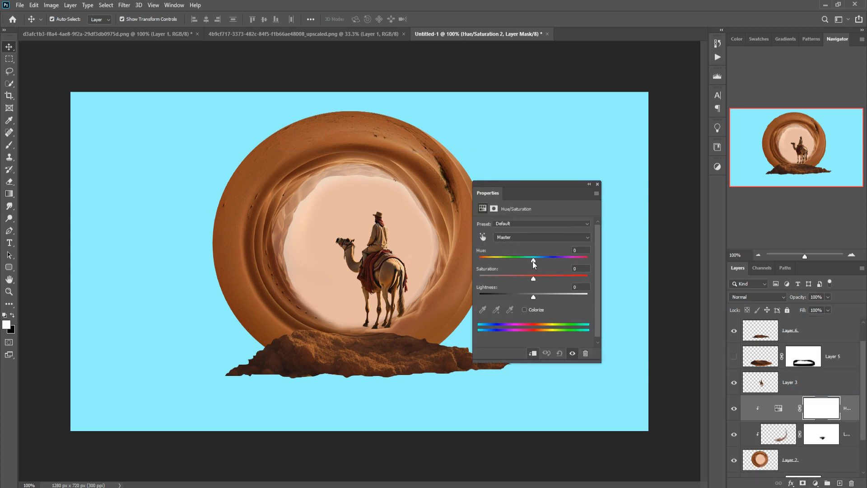
{"action": "left_click_drag", "start_coordinate": [533, 278], "coordinate": [541, 279]}
{"action": "left_click", "coordinate": [596, 184]}
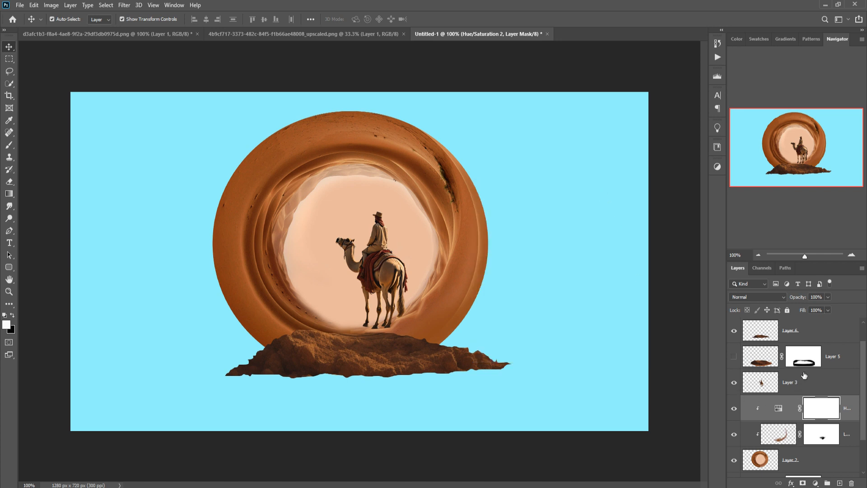
Add a layer mask to the cut-out mound and blend its upper edge into the ring with a black brush at 53% opacity
{"action": "left_click", "coordinate": [798, 339]}
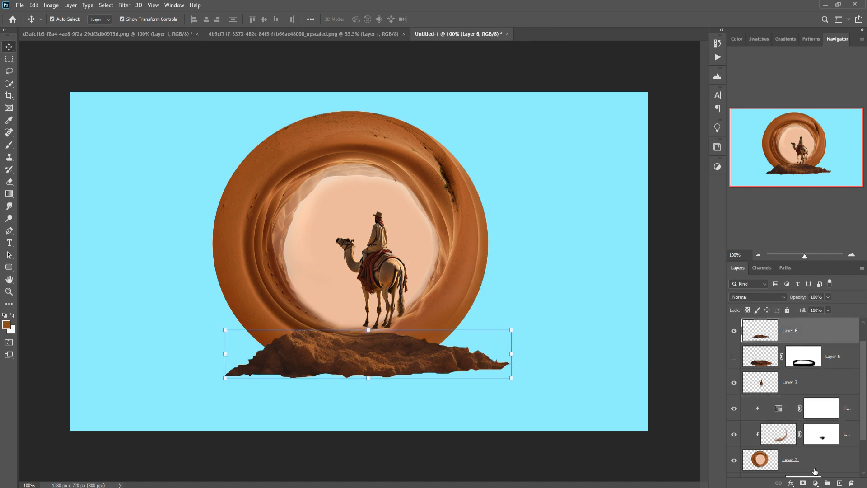
{"action": "left_click", "coordinate": [804, 483]}
{"action": "key", "text": "d"}
{"action": "key", "text": "b"}
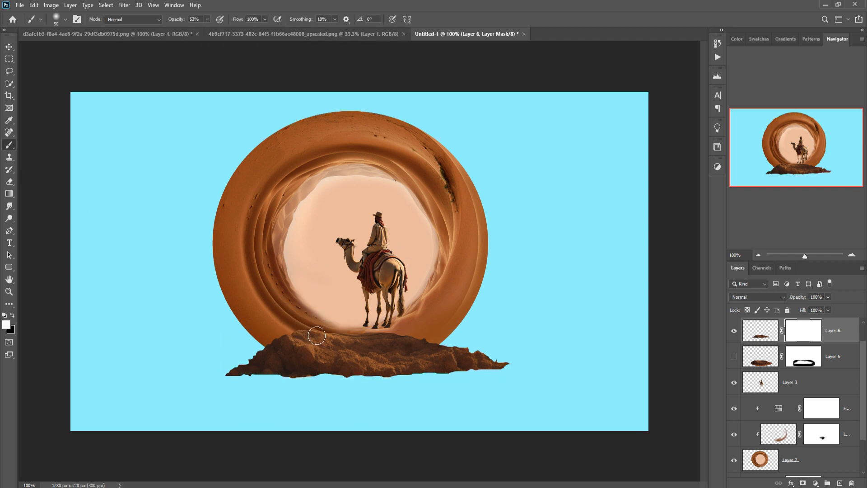
{"action": "key", "text": "x"}
{"action": "left_click_drag", "start_coordinate": [316, 338], "coordinate": [287, 342]}
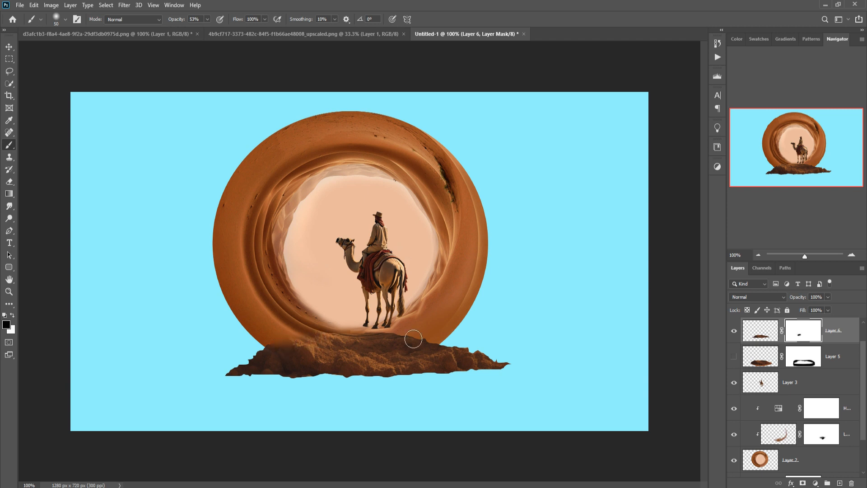
{"action": "mouse_move", "coordinate": [414, 339]}
{"action": "left_mouse_down"}
{"action": "mouse_move", "coordinate": [439, 346]}
{"action": "mouse_move", "coordinate": [410, 345]}
{"action": "left_mouse_up"}
{"action": "key", "text": "x"}
{"action": "key", "text": "v"}
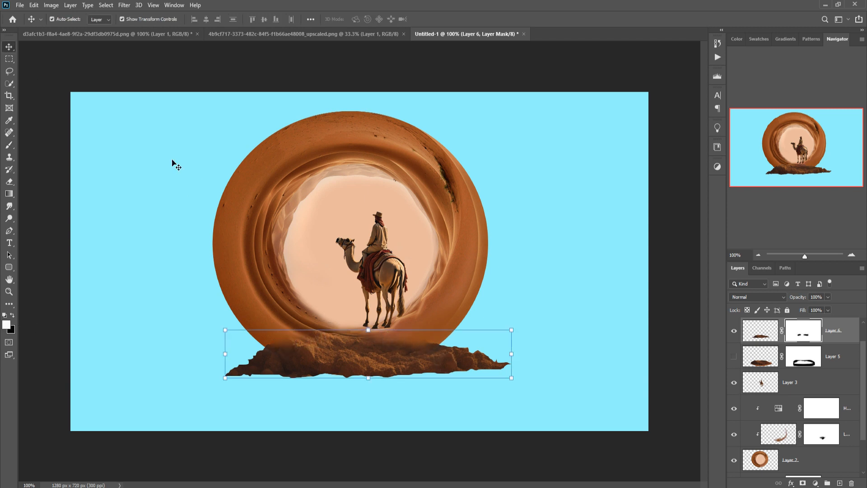
Create an empty layer directly above the blue color fill and set the foreground color to black
{"action": "scroll", "coordinate": [840, 388], "scroll_direction": "down", "scroll_amount": 2}
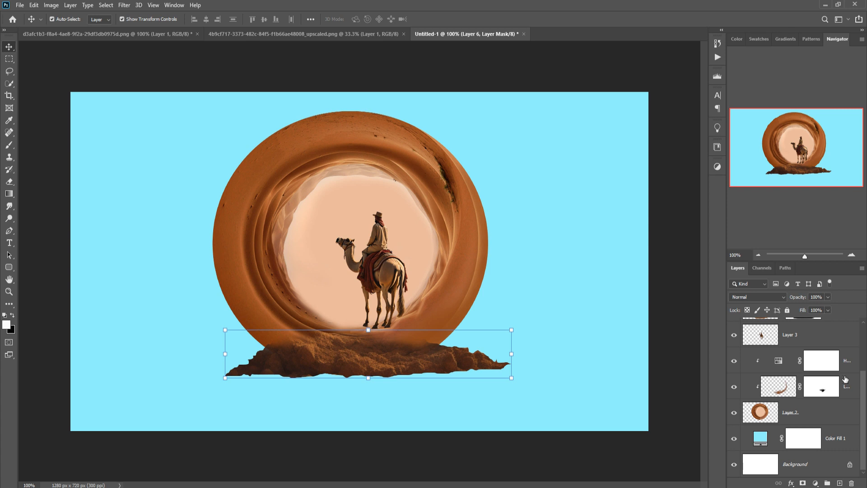
{"action": "left_click", "coordinate": [839, 444]}
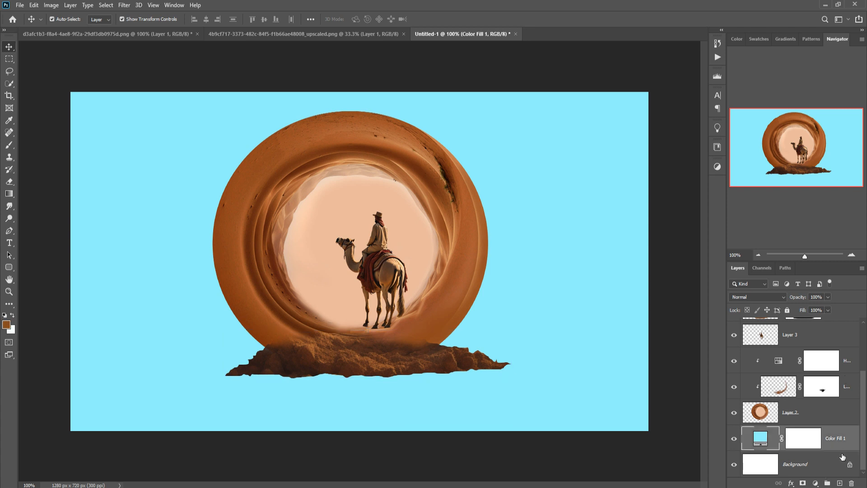
{"action": "left_click", "coordinate": [840, 482]}
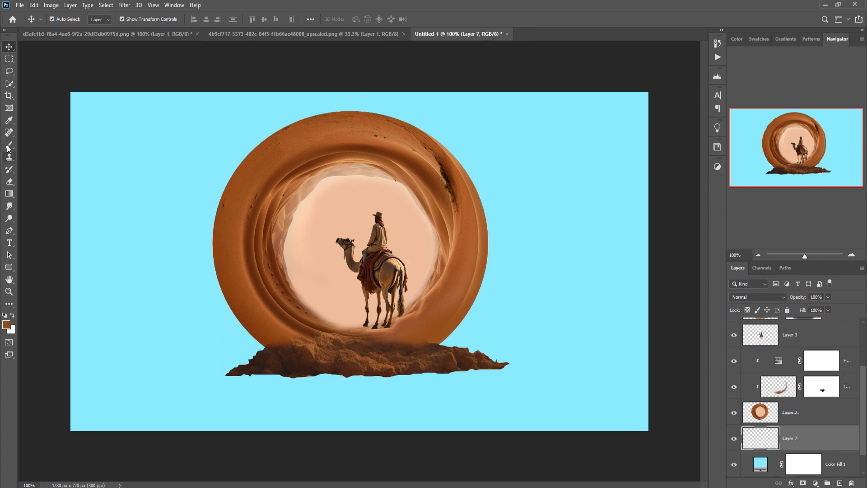
{"action": "key", "text": "b"}
{"action": "left_click", "coordinate": [6, 324]}
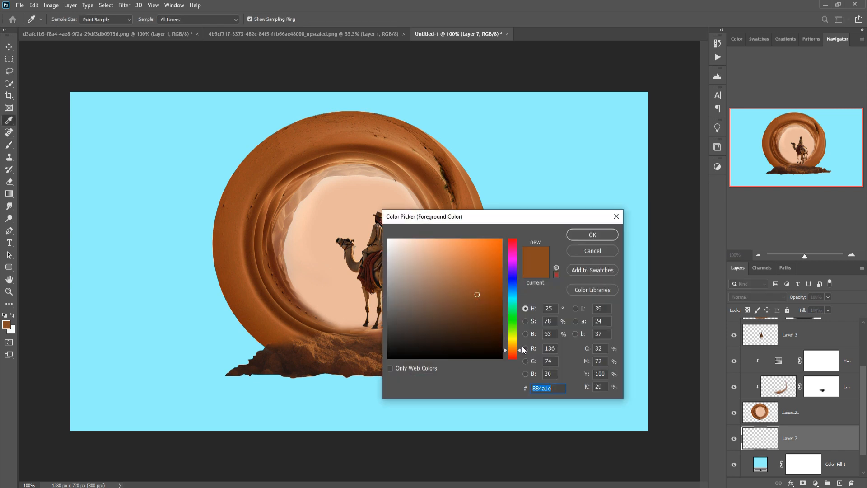
{"action": "left_click", "coordinate": [388, 358]}
{"action": "left_click", "coordinate": [591, 235]}
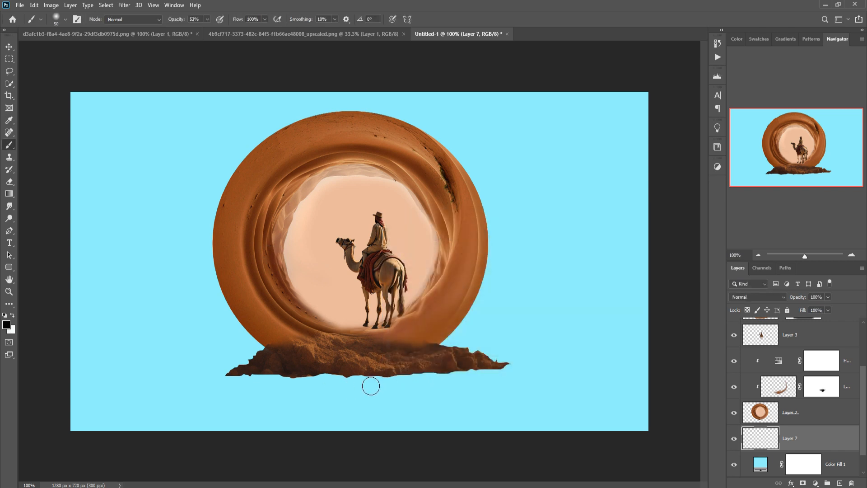
Stamp one soft black dot on the blue area right of the ring with a 250 px brush at 100% opacity
{"action": "key", "text": "bracketright"}
{"action": "key", "text": "bracketright"}
{"action": "key", "text": "bracketright"}
{"action": "key", "text": "bracketright"}
{"action": "key", "text": "bracketright"}
{"action": "key", "text": "bracketright"}
{"action": "key", "text": "bracketright"}
{"action": "left_click_drag", "start_coordinate": [207, 31], "coordinate": [228, 31]}
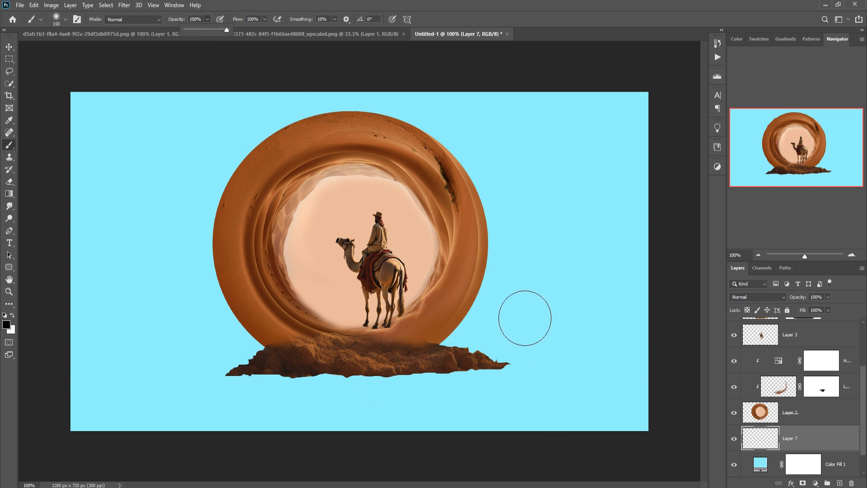
{"action": "key", "text": "bracketright"}
{"action": "key", "text": "bracketright"}
{"action": "key", "text": "bracketright"}
{"action": "left_click", "coordinate": [531, 269]}
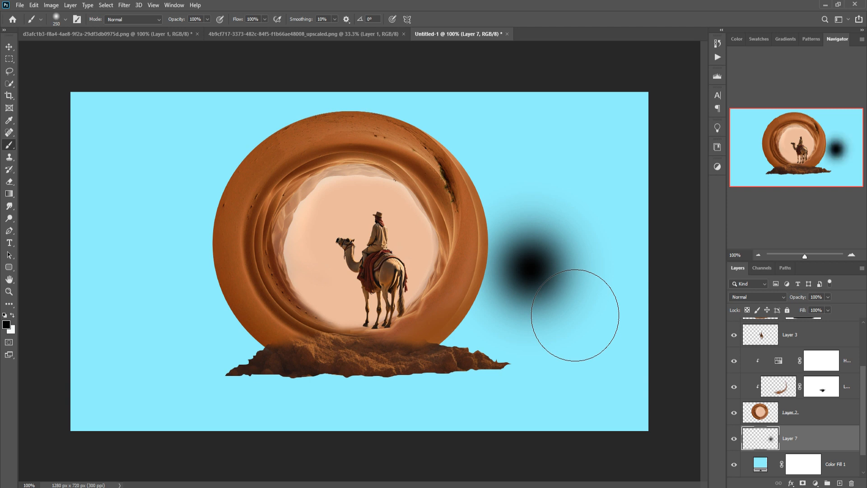
Transform the black dot into a flat shadow, 283.08% wide and 18.27% high, and place it beneath the sand mound
{"action": "left_click", "coordinate": [9, 46]}
{"action": "left_click_drag", "start_coordinate": [537, 181], "coordinate": [536, 330]}
{"action": "left_click_drag", "start_coordinate": [448, 352], "coordinate": [111, 352]}
{"action": "left_click_drag", "start_coordinate": [477, 346], "coordinate": [483, 373]}
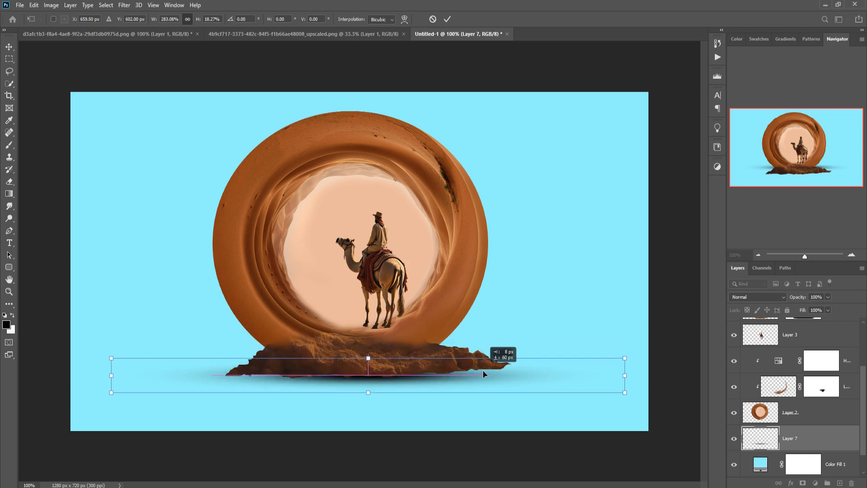
{"action": "left_click_drag", "start_coordinate": [638, 376], "coordinate": [476, 387]}
{"action": "key", "text": "Return"}
Duplicate the shadow layer, scale the copy to 69.72% and place it under the right end of the mound
{"action": "right_click", "coordinate": [832, 435]}
{"action": "left_click", "coordinate": [756, 89]}
{"action": "left_click", "coordinate": [514, 138]}
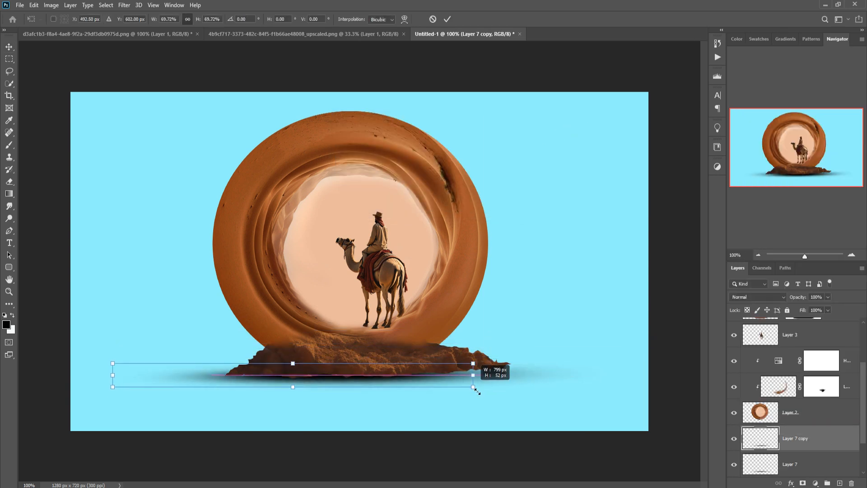
{"action": "left_click_drag", "start_coordinate": [354, 383], "coordinate": [516, 377]}
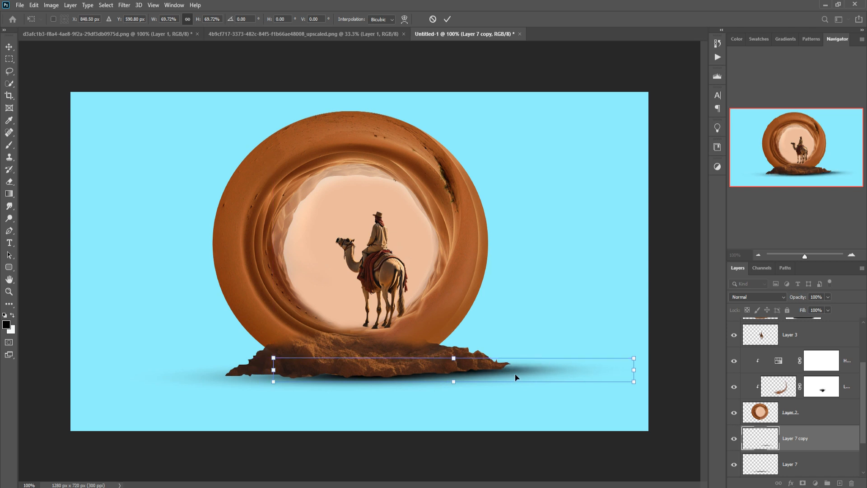
{"action": "left_click", "coordinate": [447, 19]}
Duplicate the smaller shadow layer, move the copy under the mound's left end and narrow it to 86.23% width
{"action": "right_click", "coordinate": [826, 429]}
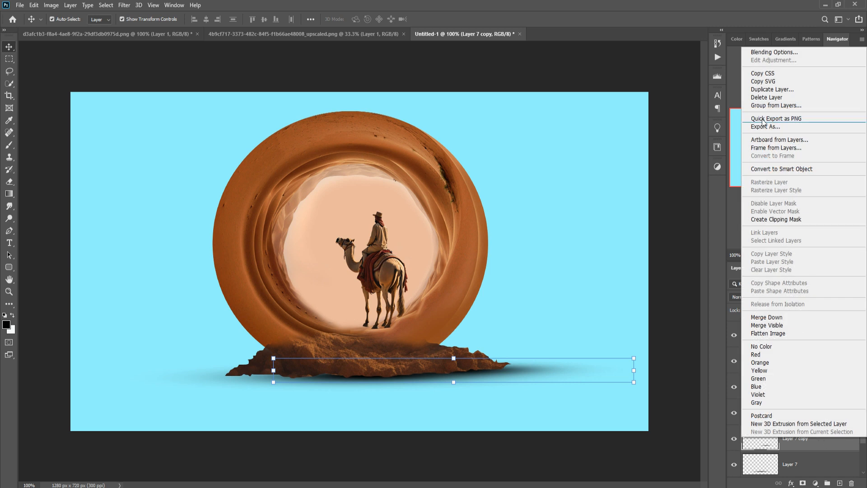
{"action": "left_click", "coordinate": [768, 89]}
{"action": "left_click", "coordinate": [508, 138]}
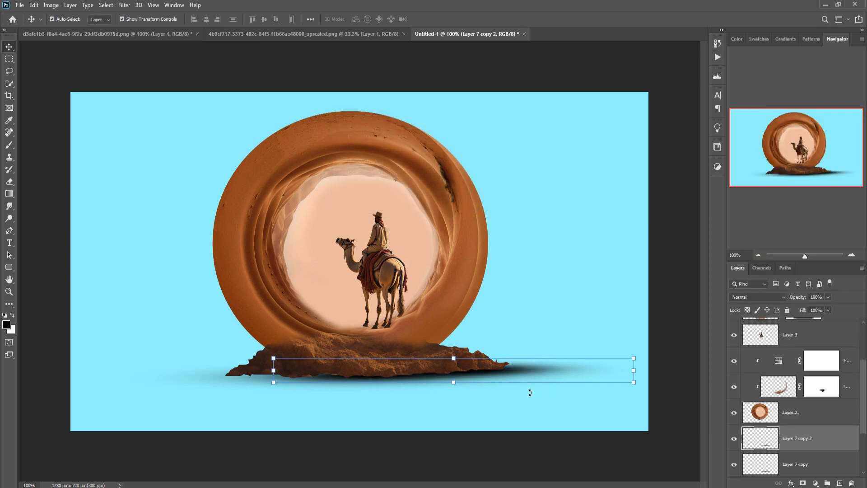
{"action": "left_click_drag", "start_coordinate": [524, 374], "coordinate": [311, 377]}
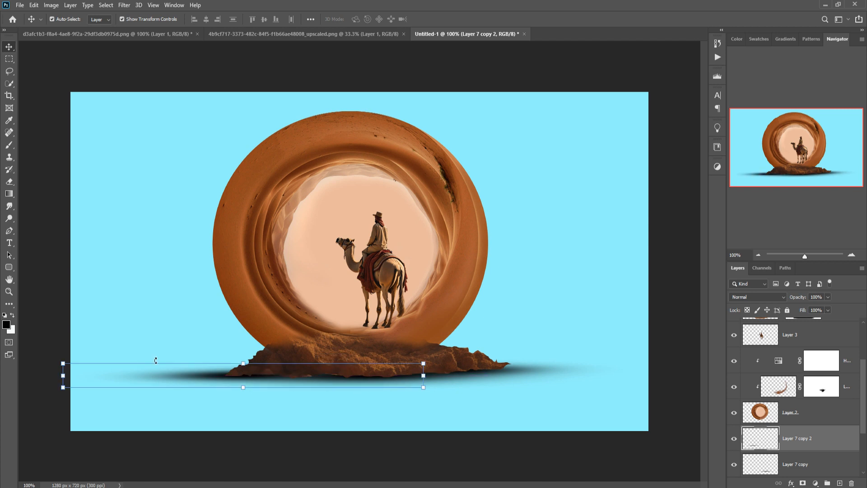
{"action": "left_click_drag", "start_coordinate": [66, 380], "coordinate": [112, 380]}
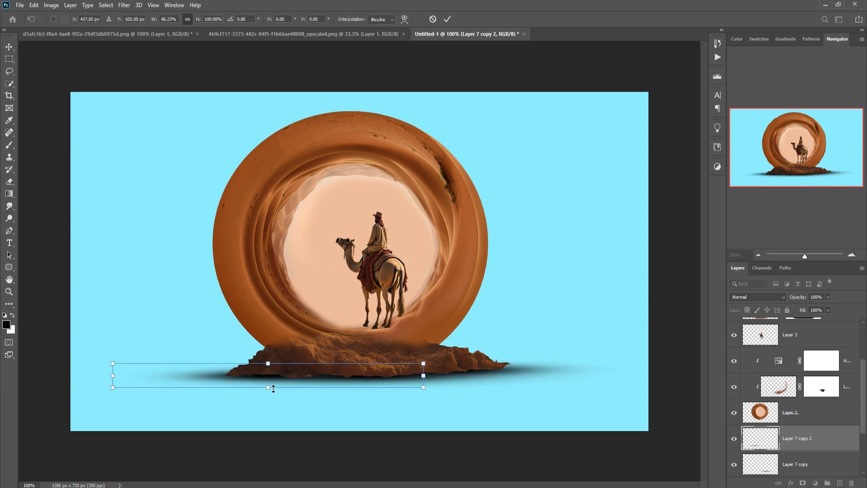
Create an empty layer clipped to the sand mound, directly above the mound's layer
{"action": "scroll", "coordinate": [825, 333], "scroll_direction": "up", "scroll_amount": 3}
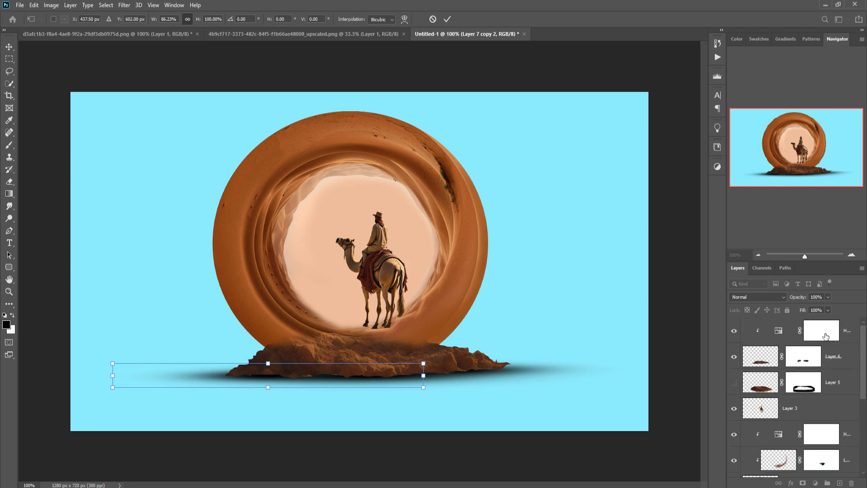
{"action": "left_click", "coordinate": [771, 359]}
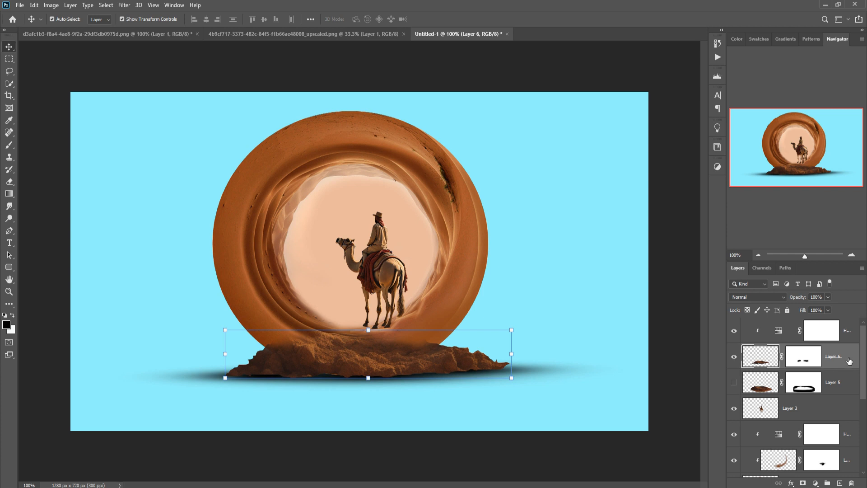
{"action": "left_click", "coordinate": [840, 483]}
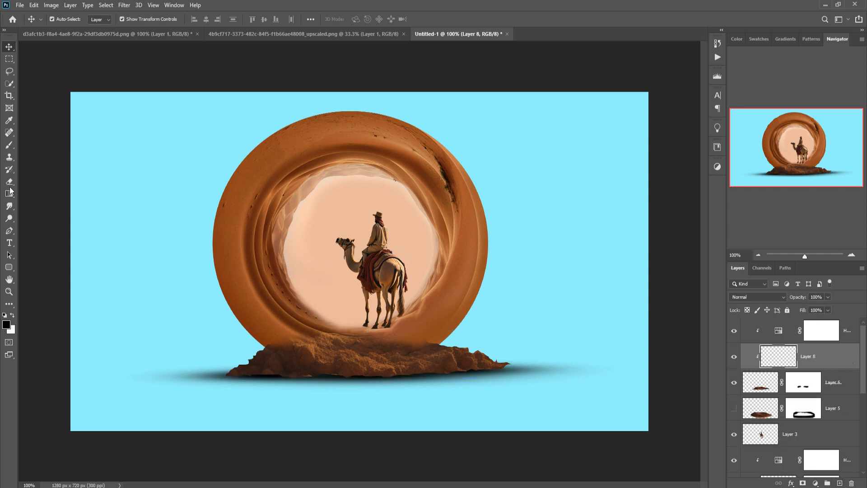
Shade the left and middle underside of the sand mound with a soft black brush at 31% opacity
{"action": "left_click", "coordinate": [9, 147]}
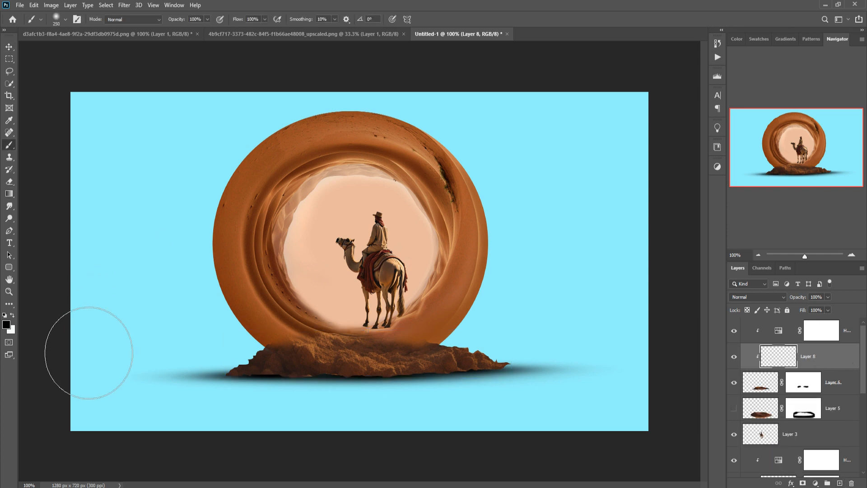
{"action": "left_click", "coordinate": [207, 19]}
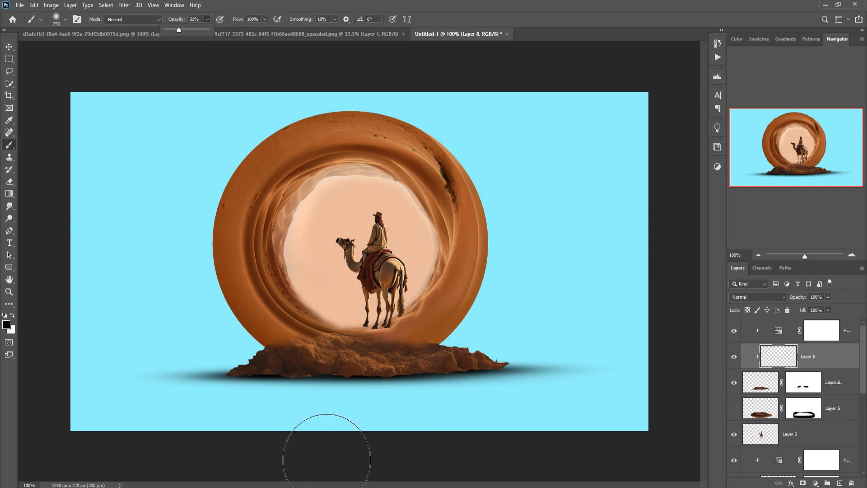
{"action": "key", "text": "bracketleft"}
{"action": "key", "text": "bracketleft"}
{"action": "key", "text": "bracketleft"}
{"action": "key", "text": "bracketleft"}
{"action": "key", "text": "bracketleft"}
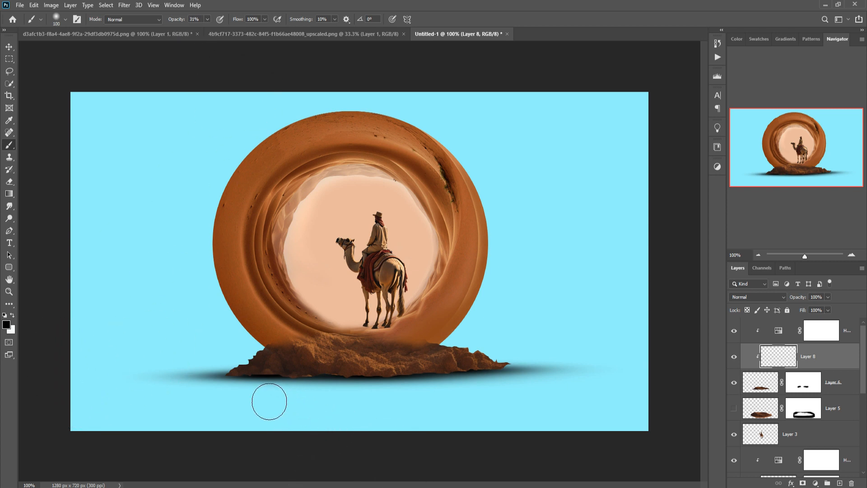
{"action": "key", "text": "bracketleft"}
{"action": "mouse_move", "coordinate": [256, 401]}
{"action": "left_mouse_down"}
{"action": "mouse_move", "coordinate": [339, 408]}
{"action": "mouse_move", "coordinate": [274, 399]}
{"action": "mouse_move", "coordinate": [323, 399]}
{"action": "mouse_move", "coordinate": [220, 399]}
{"action": "mouse_move", "coordinate": [433, 398]}
{"action": "mouse_move", "coordinate": [307, 398]}
{"action": "mouse_move", "coordinate": [408, 397]}
{"action": "mouse_move", "coordinate": [366, 398]}
{"action": "left_mouse_up"}
Extend the black shading along the mound's lower edge to the right with a 50 px brush
{"action": "key", "text": "bracketleft"}
{"action": "key", "text": "bracketleft"}
{"action": "key", "text": "bracketleft"}
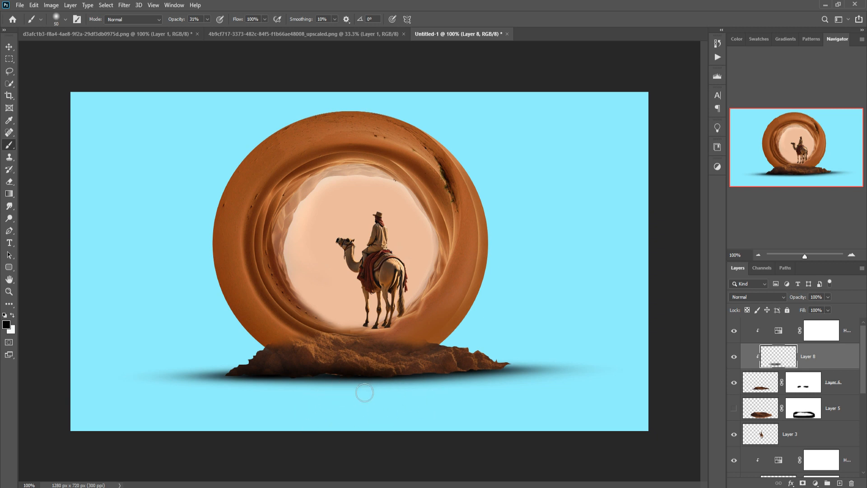
{"action": "mouse_move", "coordinate": [470, 383]}
{"action": "left_mouse_down"}
{"action": "mouse_move", "coordinate": [421, 382]}
{"action": "mouse_move", "coordinate": [517, 381]}
{"action": "mouse_move", "coordinate": [458, 384]}
{"action": "mouse_move", "coordinate": [517, 386]}
{"action": "mouse_move", "coordinate": [470, 387]}
{"action": "left_mouse_up"}
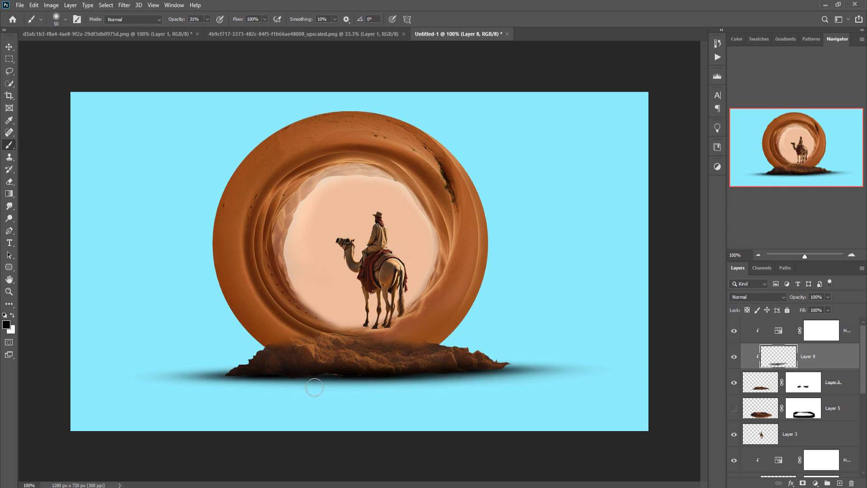
Paint soft black shading behind the mound's lower middle on a new layer clipped to the ring and raise that layer one position
{"action": "scroll", "coordinate": [815, 430], "scroll_direction": "down", "scroll_amount": 3}
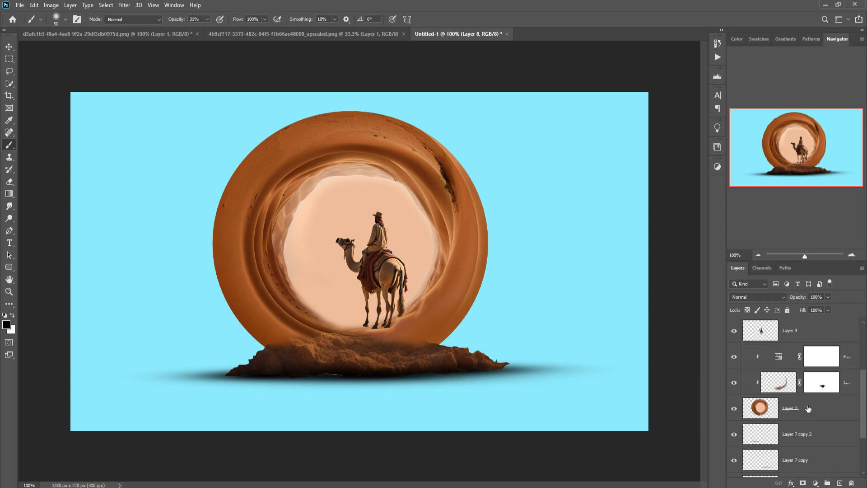
{"action": "left_click", "coordinate": [809, 409]}
{"action": "left_click", "coordinate": [840, 483]}
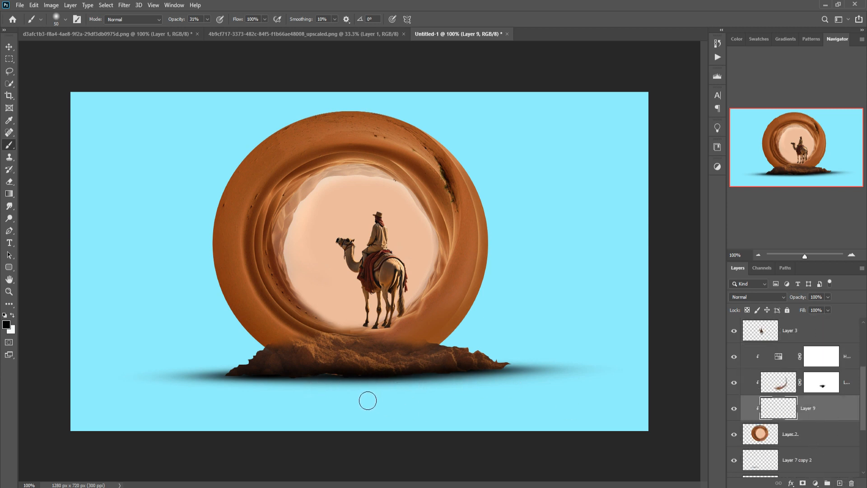
{"action": "mouse_move", "coordinate": [334, 387]}
{"action": "left_mouse_down"}
{"action": "mouse_move", "coordinate": [359, 386]}
{"action": "mouse_move", "coordinate": [322, 384]}
{"action": "mouse_move", "coordinate": [341, 386]}
{"action": "left_mouse_up"}
{"action": "key", "text": "ctrl+bracketright"}
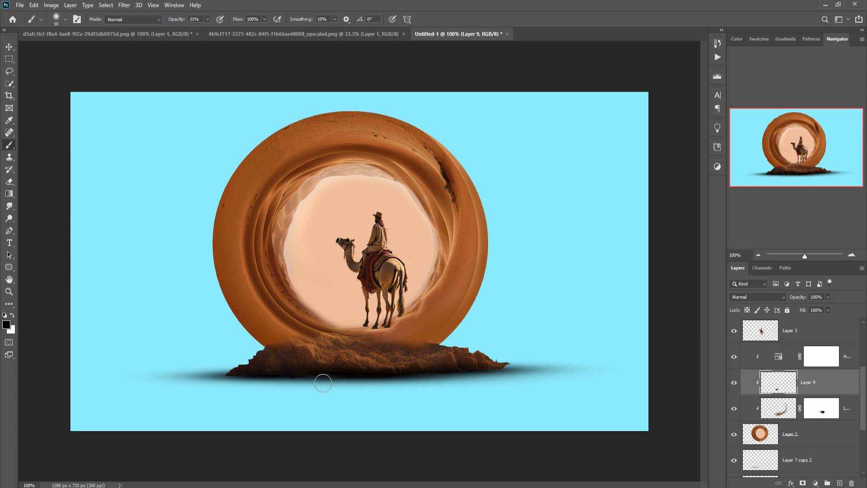
Switch to the desert hiker image and crop it closely around the man to about 312 × 586 px
{"action": "left_click", "coordinate": [9, 47]}
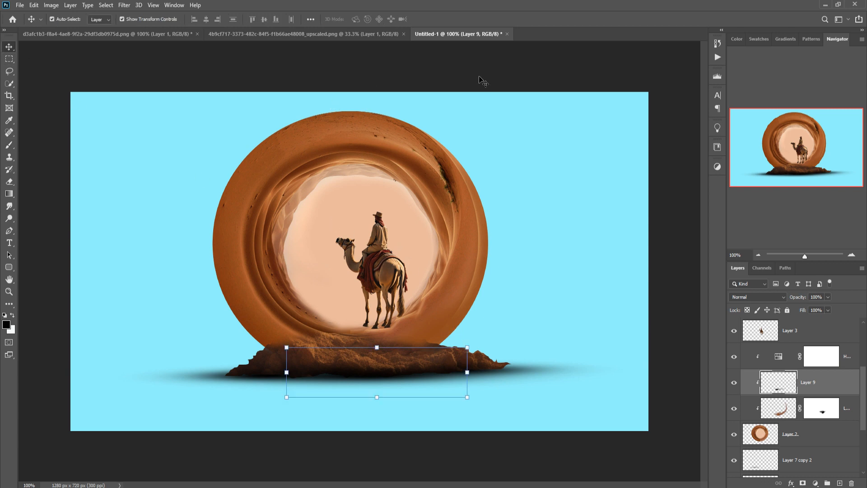
{"action": "left_click", "coordinate": [135, 34]}
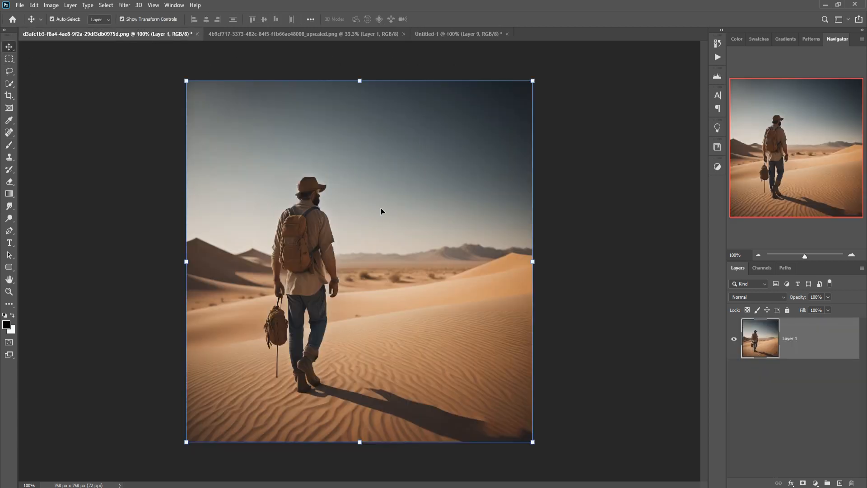
{"action": "left_click", "coordinate": [9, 95]}
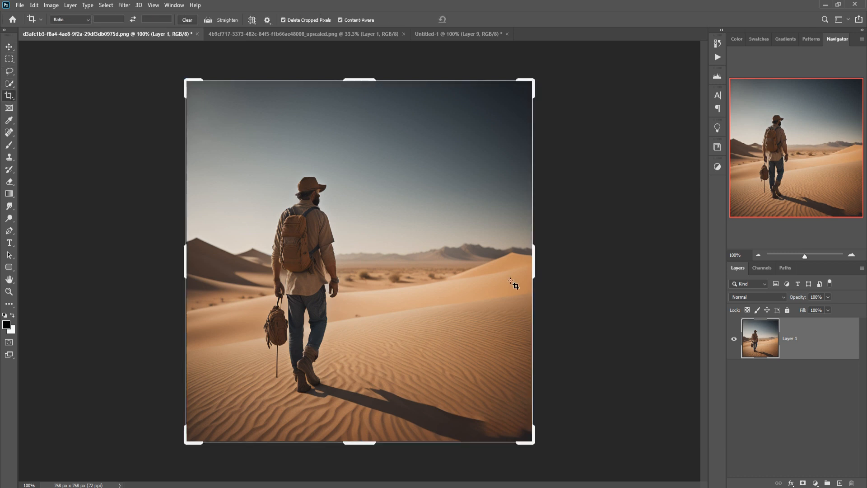
{"action": "left_click_drag", "start_coordinate": [541, 271], "coordinate": [464, 270]}
{"action": "left_click_drag", "start_coordinate": [252, 256], "coordinate": [319, 256]}
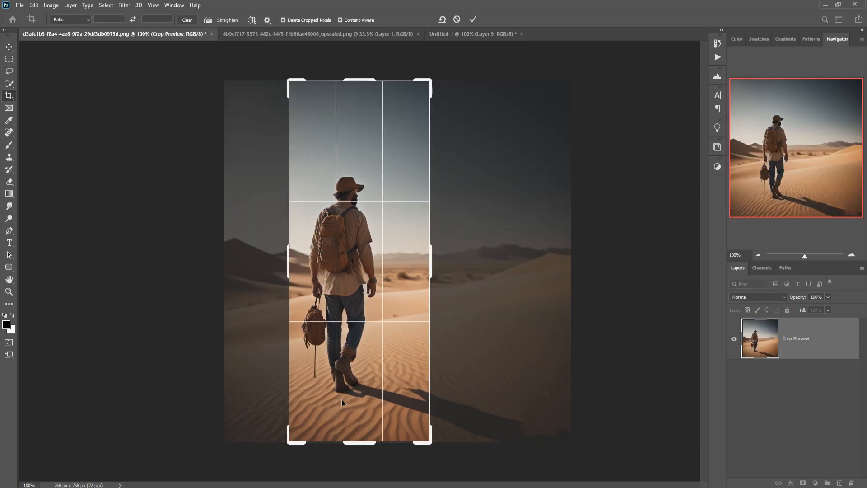
{"action": "left_click_drag", "start_coordinate": [369, 449], "coordinate": [368, 423]}
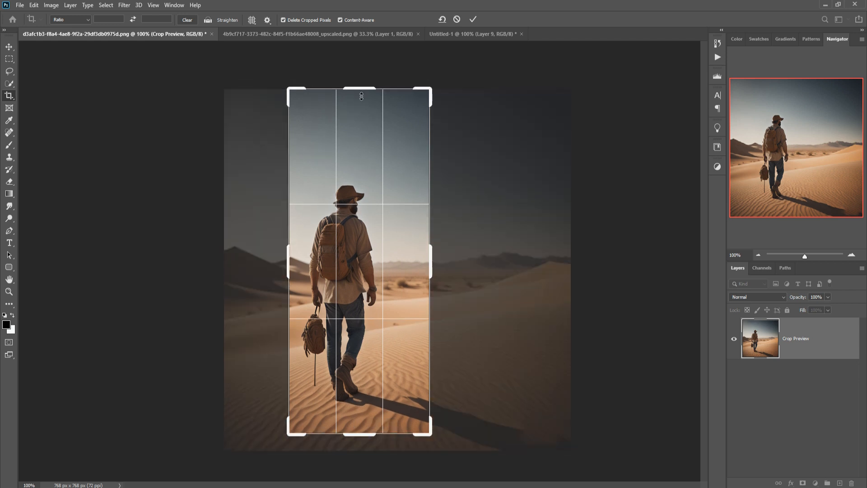
{"action": "left_click_drag", "start_coordinate": [361, 97], "coordinate": [362, 157]}
{"action": "left_click", "coordinate": [472, 20]}
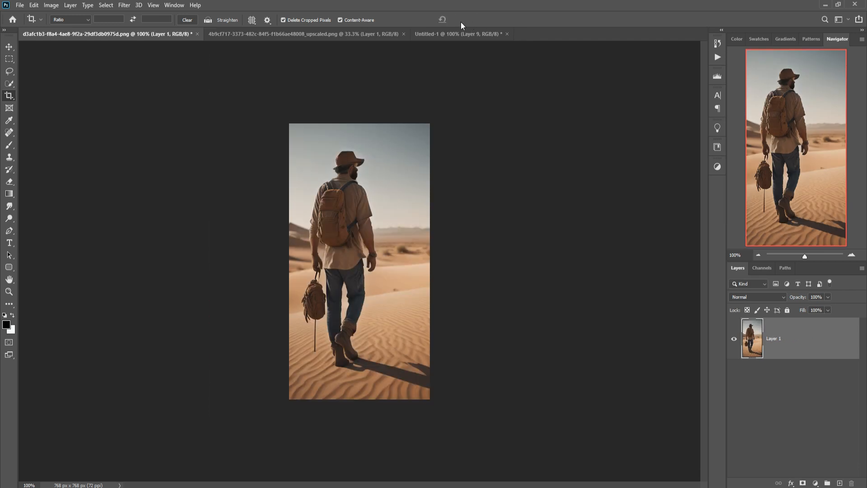
Select the hiker as the subject, copy him into the Untitled-1 composition and minimize the source image window
{"action": "left_click", "coordinate": [111, 6]}
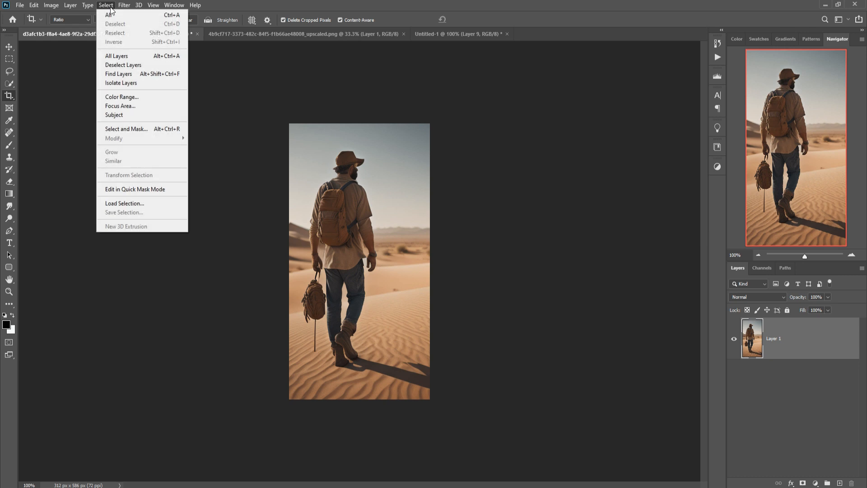
{"action": "left_click", "coordinate": [121, 117]}
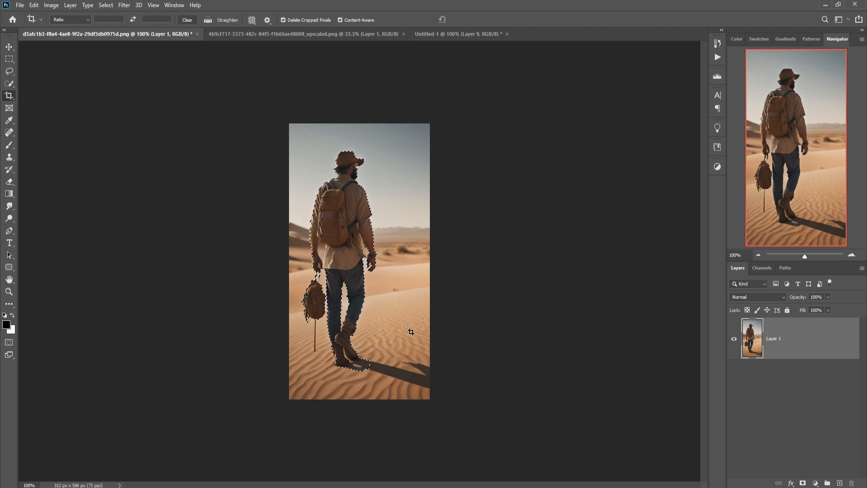
{"action": "left_click_drag", "start_coordinate": [107, 38], "coordinate": [447, 111]}
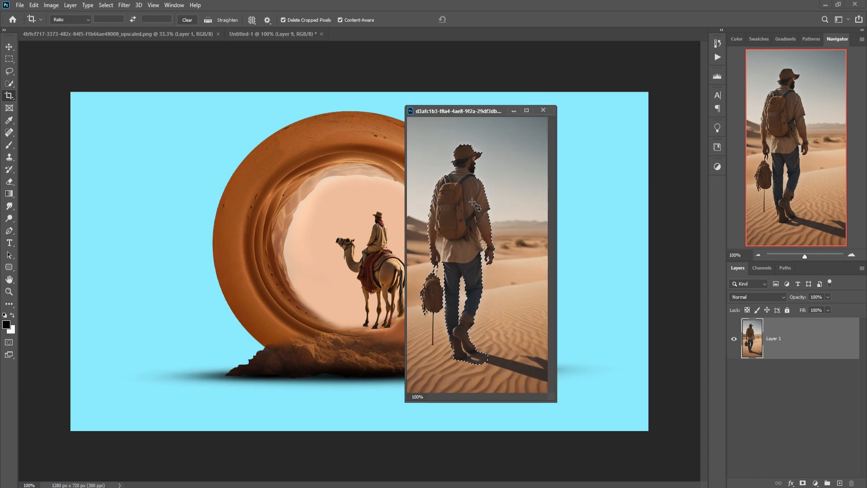
{"action": "key", "text": "v"}
{"action": "left_click_drag", "start_coordinate": [471, 204], "coordinate": [319, 270]}
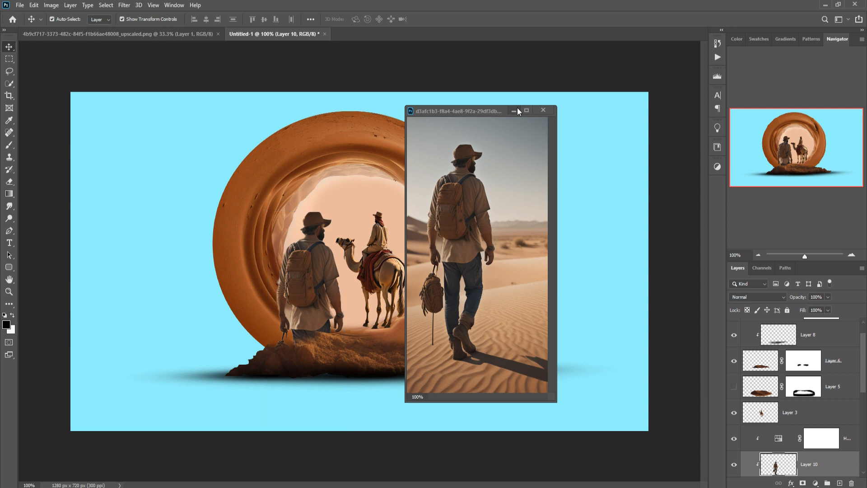
{"action": "left_click", "coordinate": [513, 111]}
Bring the hiker's layer to the top of the stack, scale him to 34% and stand him on the mound left of the camel
{"action": "left_click_drag", "start_coordinate": [821, 466], "coordinate": [823, 329]}
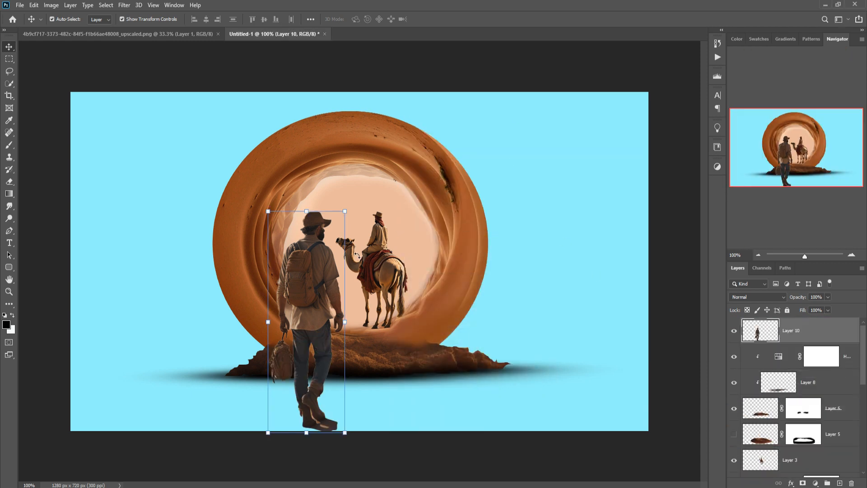
{"action": "left_click_drag", "start_coordinate": [351, 215], "coordinate": [308, 341]}
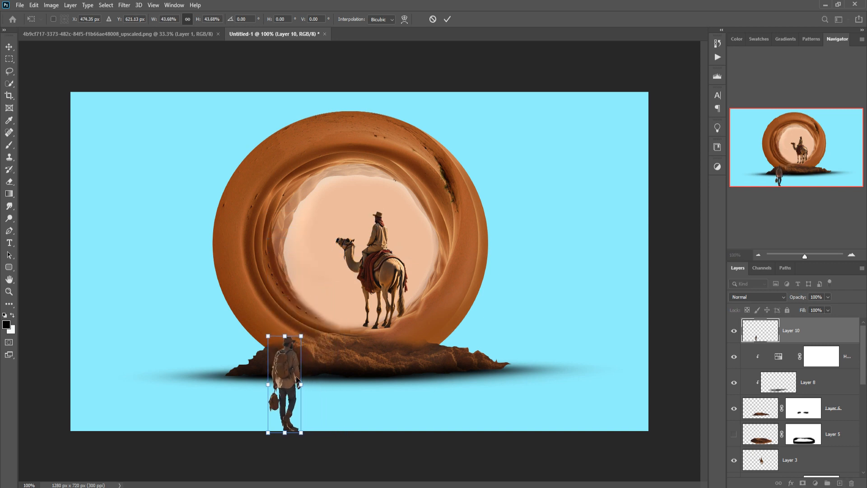
{"action": "left_click_drag", "start_coordinate": [294, 383], "coordinate": [313, 300]}
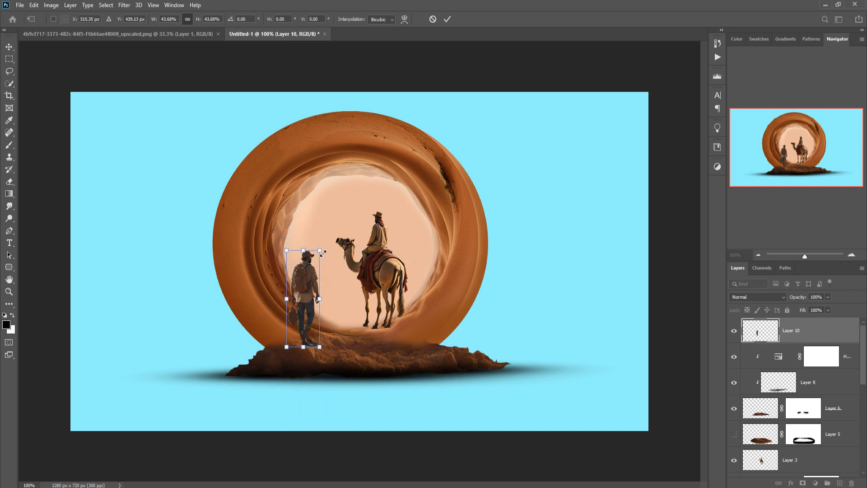
{"action": "left_click_drag", "start_coordinate": [323, 253], "coordinate": [311, 274]}
{"action": "left_click_drag", "start_coordinate": [303, 310], "coordinate": [307, 311]}
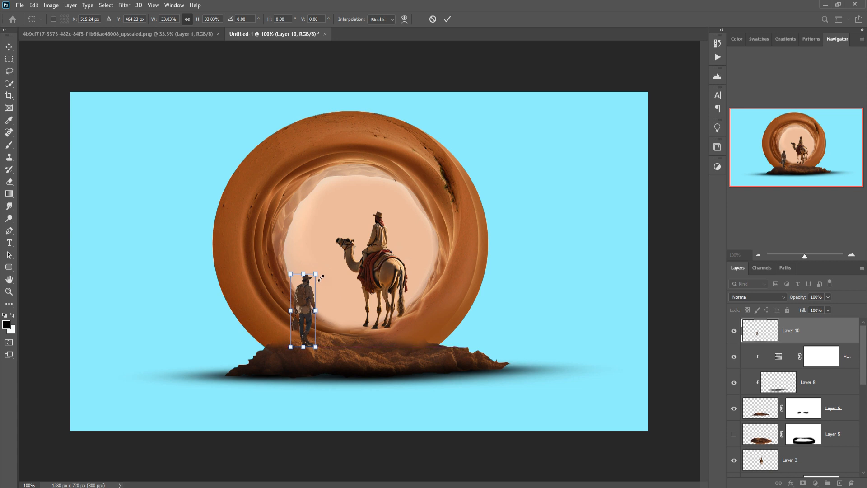
{"action": "left_click_drag", "start_coordinate": [320, 277], "coordinate": [322, 276]}
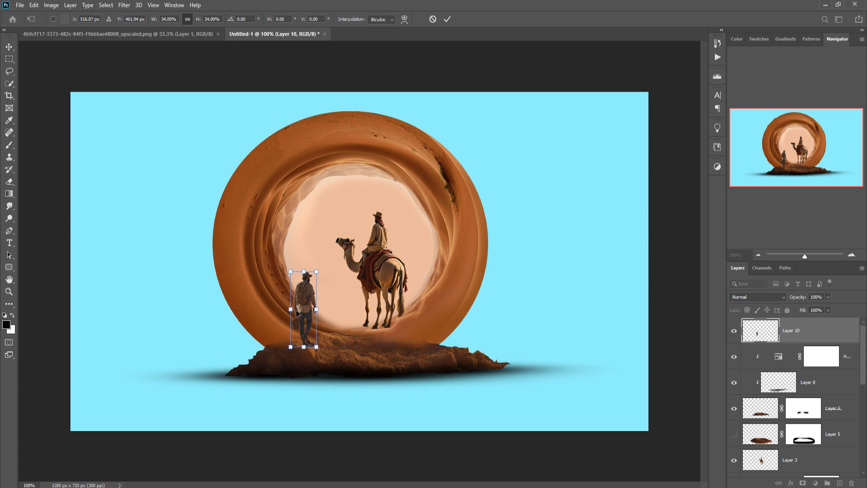
{"action": "left_click_drag", "start_coordinate": [305, 312], "coordinate": [307, 312]}
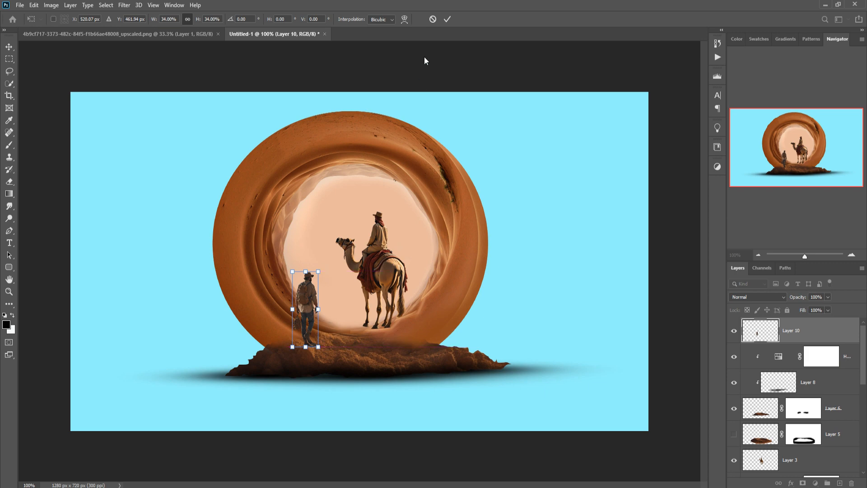
{"action": "left_click", "coordinate": [447, 20]}
Add a layer mask to the hiker's layer
{"action": "key", "text": "ctrl+plus"}
{"action": "key", "text": "ctrl+plus"}
{"action": "key", "text": "ctrl+plus"}
{"action": "key", "text": "ctrl+plus"}
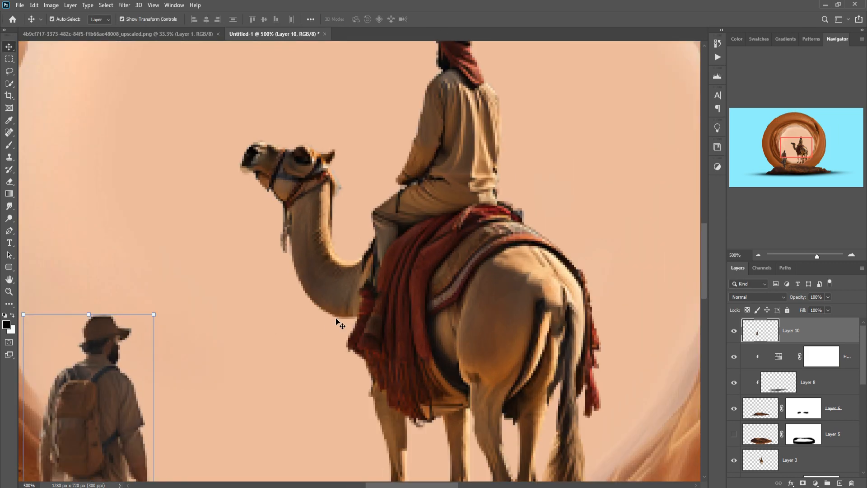
{"action": "left_click_drag", "start_coordinate": [336, 322], "coordinate": [437, 158]}
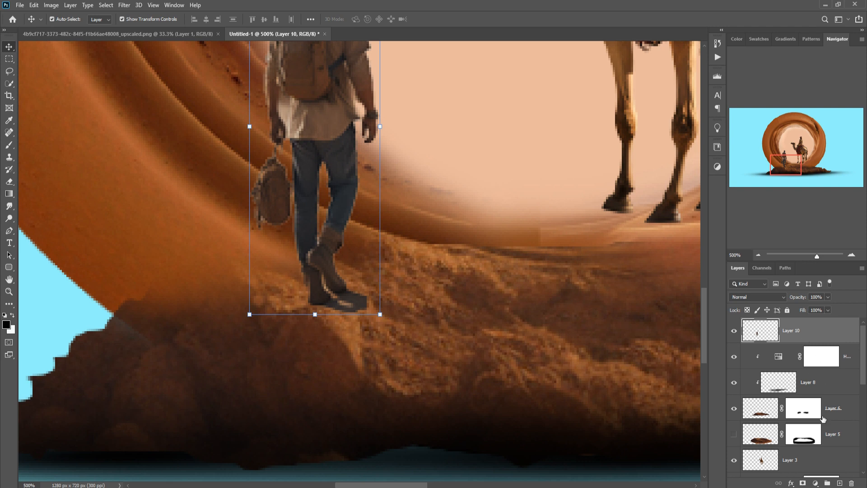
{"action": "left_click", "coordinate": [803, 483]}
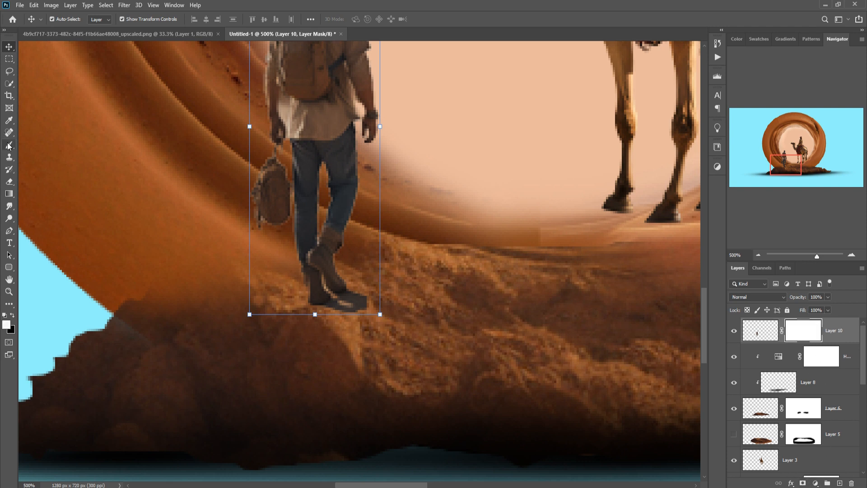
Mask out the original shadow beside the hiker's boots with a small black brush at 100% opacity
{"action": "left_click", "coordinate": [9, 145]}
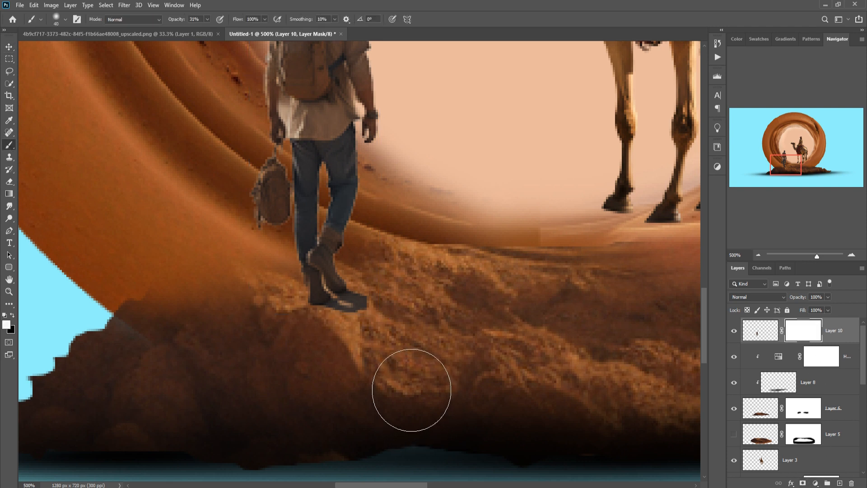
{"action": "key", "text": "bracketleft"}
{"action": "key", "text": "bracketleft"}
{"action": "key", "text": "bracketleft"}
{"action": "key", "text": "bracketleft"}
{"action": "key", "text": "bracketleft"}
{"action": "left_click", "coordinate": [207, 19]}
{"action": "key", "text": "bracketleft"}
{"action": "left_click", "coordinate": [13, 315]}
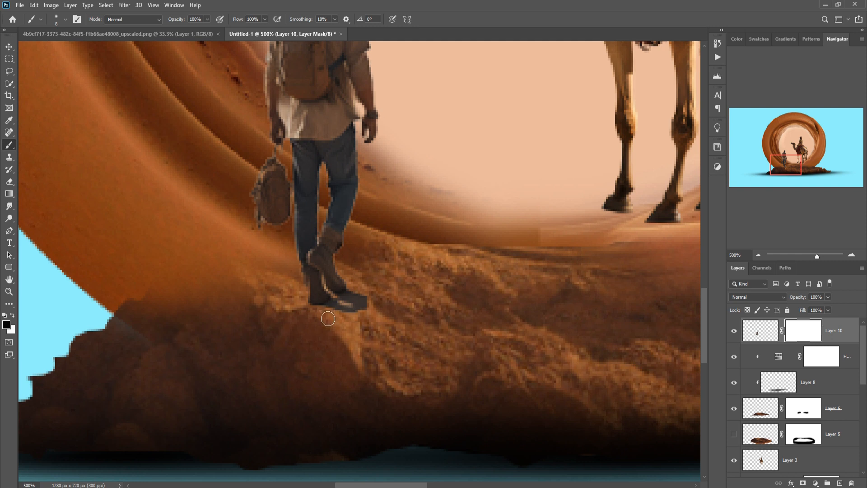
{"action": "mouse_move", "coordinate": [327, 319]}
{"action": "left_mouse_down"}
{"action": "mouse_move", "coordinate": [370, 302]}
{"action": "mouse_move", "coordinate": [354, 313]}
{"action": "mouse_move", "coordinate": [381, 313]}
{"action": "left_mouse_up"}
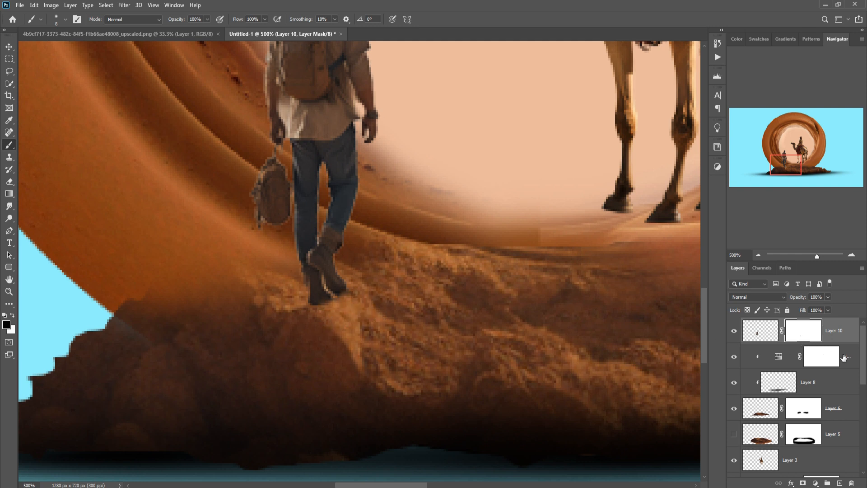
Add a new layer directly below the hiker's layer and paint a small soft black spot at his boots
{"action": "left_click", "coordinate": [854, 356]}
{"action": "left_click", "coordinate": [840, 483]}
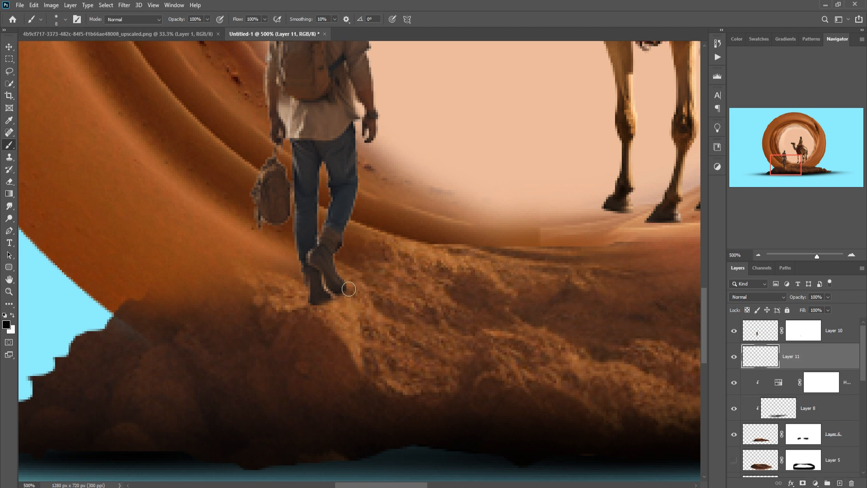
{"action": "left_click_drag", "start_coordinate": [348, 290], "coordinate": [341, 298]}
Stretch the black spot to about 360% width and 26% height and tilt it into a slanted shadow under the hiker's boots
{"action": "key", "text": "ctrl+t"}
{"action": "mouse_move", "coordinate": [389, 245]}
{"action": "left_mouse_down"}
{"action": "mouse_move", "coordinate": [619, 320]}
{"action": "mouse_move", "coordinate": [636, 309]}
{"action": "mouse_move", "coordinate": [629, 277]}
{"action": "left_mouse_up"}
{"action": "mouse_move", "coordinate": [500, 314]}
{"action": "left_mouse_down"}
{"action": "mouse_move", "coordinate": [348, 300]}
{"action": "mouse_move", "coordinate": [348, 293]}
{"action": "left_mouse_up"}
{"action": "left_click_drag", "start_coordinate": [493, 272], "coordinate": [490, 261]}
{"action": "left_click_drag", "start_coordinate": [264, 324], "coordinate": [271, 327]}
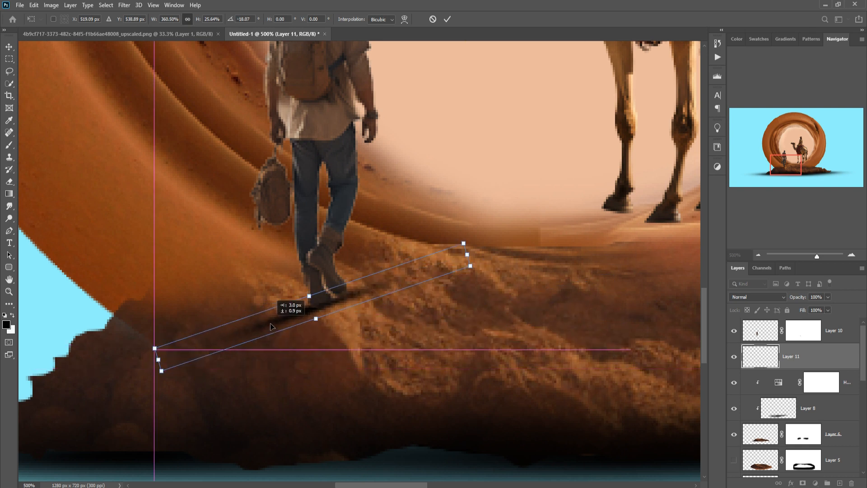
{"action": "left_click_drag", "start_coordinate": [512, 283], "coordinate": [510, 273]}
{"action": "key", "text": "v"}
Add a mask to the hiker's shadow layer and fade the shadow's right end with a soft black 25 px brush
{"action": "left_click", "coordinate": [805, 483]}
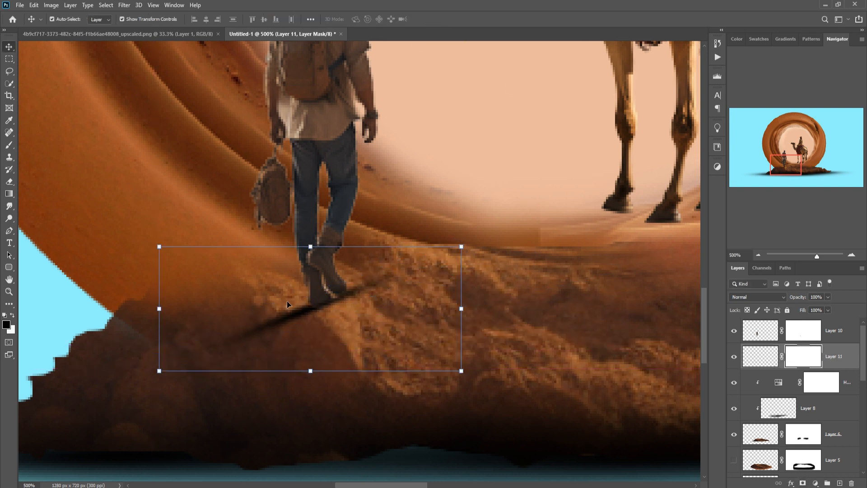
{"action": "left_click", "coordinate": [10, 145]}
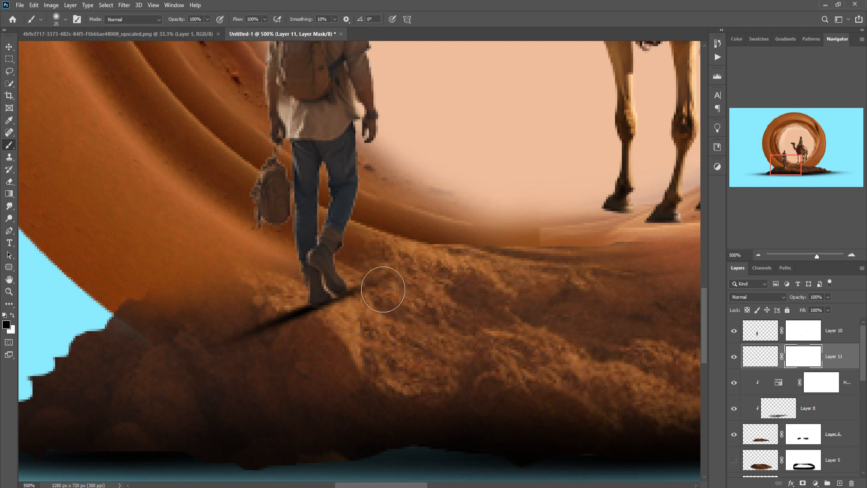
{"action": "key", "text": "ctrl+1"}
{"action": "key", "text": "v"}
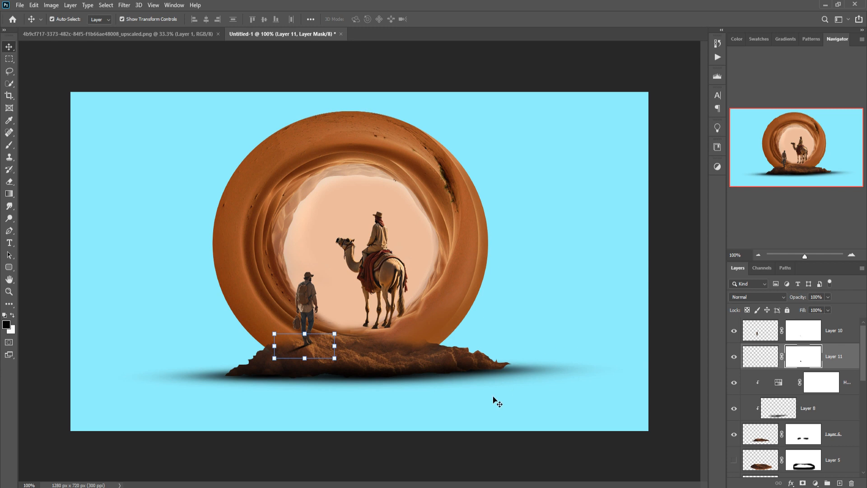
{"action": "left_click", "coordinate": [611, 487]}
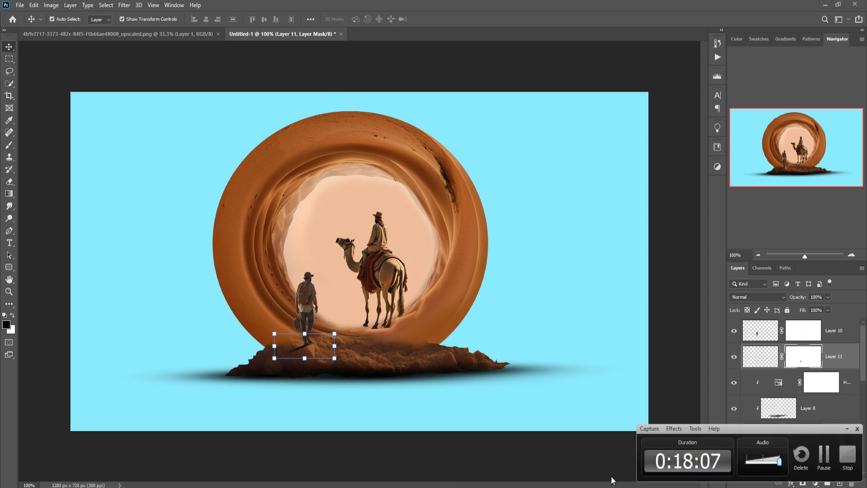
{"action": "left_click", "coordinate": [824, 455]}
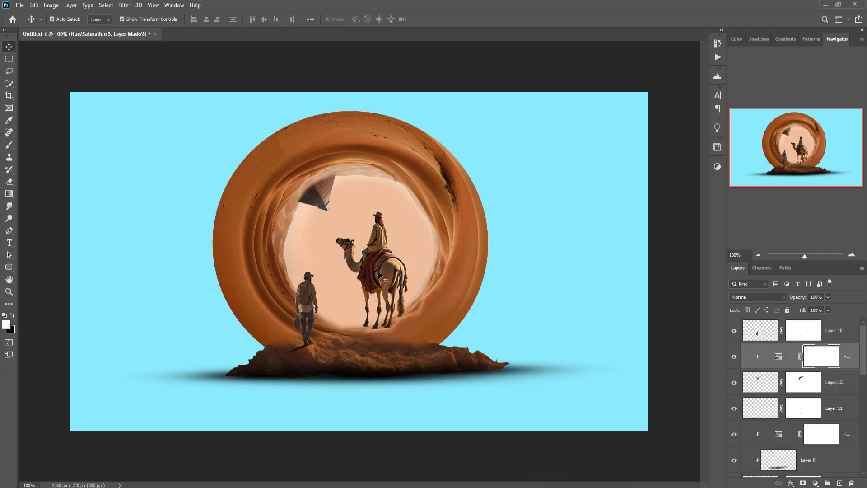
Add a new layer beneath the camel rider's layer and paint a soft black spot near the camel's hooves
{"action": "left_click", "coordinate": [379, 277]}
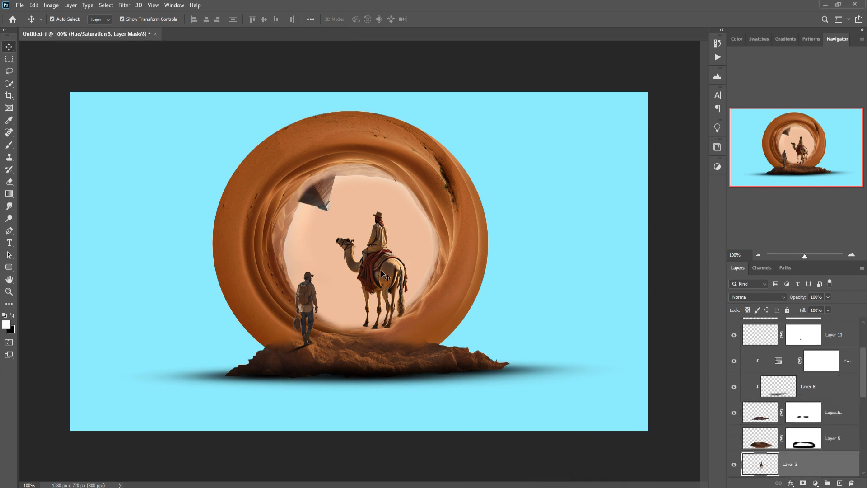
{"action": "scroll", "coordinate": [834, 432], "scroll_direction": "down", "scroll_amount": 2}
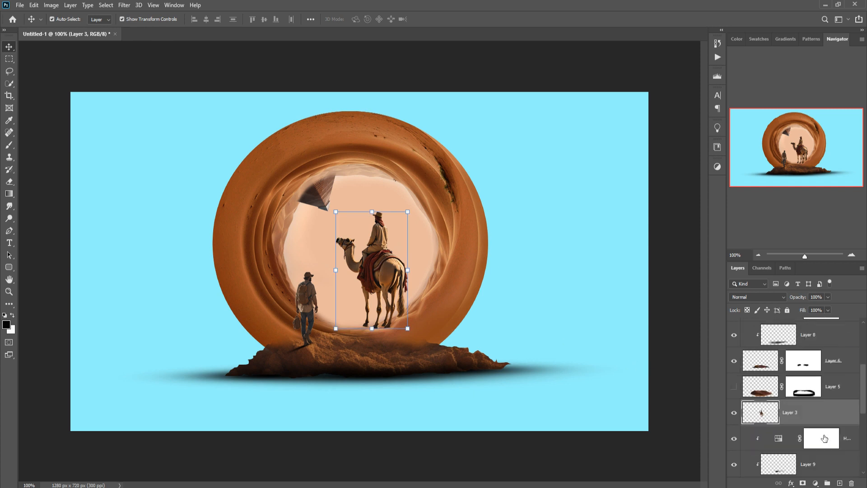
{"action": "left_click", "coordinate": [839, 483], "text": "ctrl"}
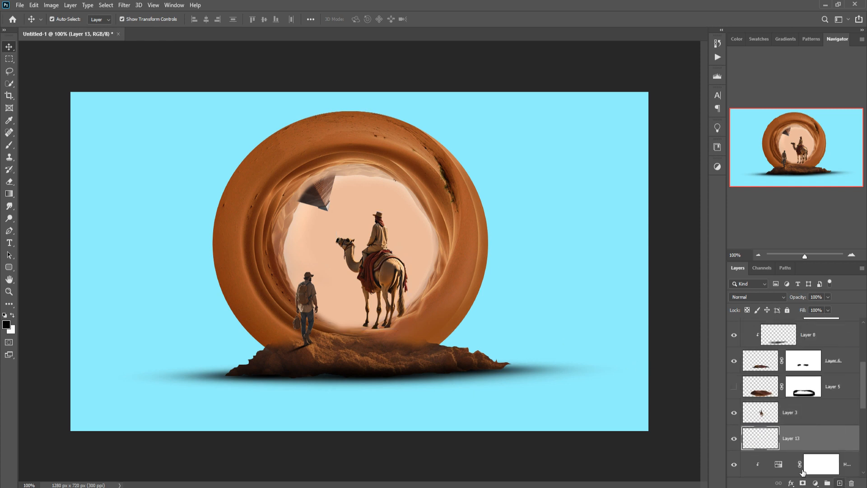
{"action": "left_click", "coordinate": [9, 144]}
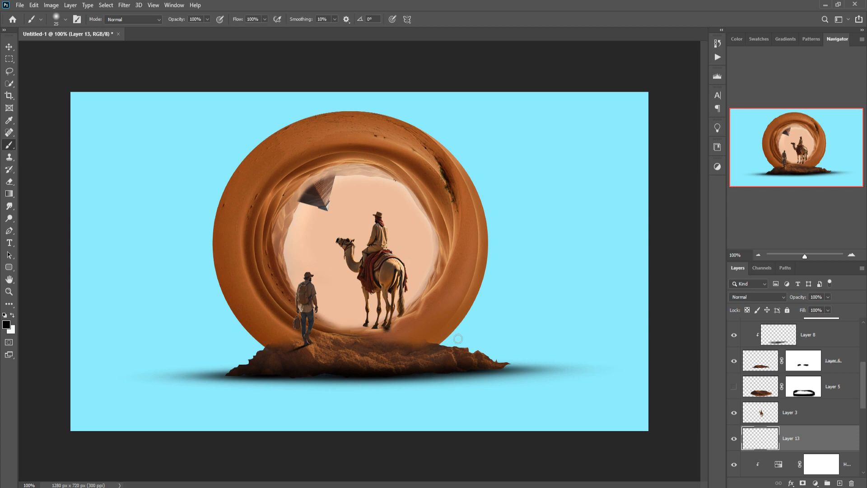
Stretch the spot to 500% width and 45% height, rotate it about 4.3° and place it as a shadow under the camel's hooves
{"action": "left_click", "coordinate": [9, 47]}
{"action": "mouse_move", "coordinate": [396, 318]}
{"action": "left_mouse_down"}
{"action": "mouse_move", "coordinate": [440, 329]}
{"action": "mouse_move", "coordinate": [389, 326]}
{"action": "mouse_move", "coordinate": [436, 327]}
{"action": "left_mouse_up"}
{"action": "key", "text": "ctrl+plus"}
{"action": "key", "text": "ctrl+plus"}
{"action": "key", "text": "ctrl+plus"}
{"action": "left_click_drag", "start_coordinate": [452, 406], "coordinate": [415, 196]}
{"action": "left_click_drag", "start_coordinate": [639, 323], "coordinate": [638, 343]}
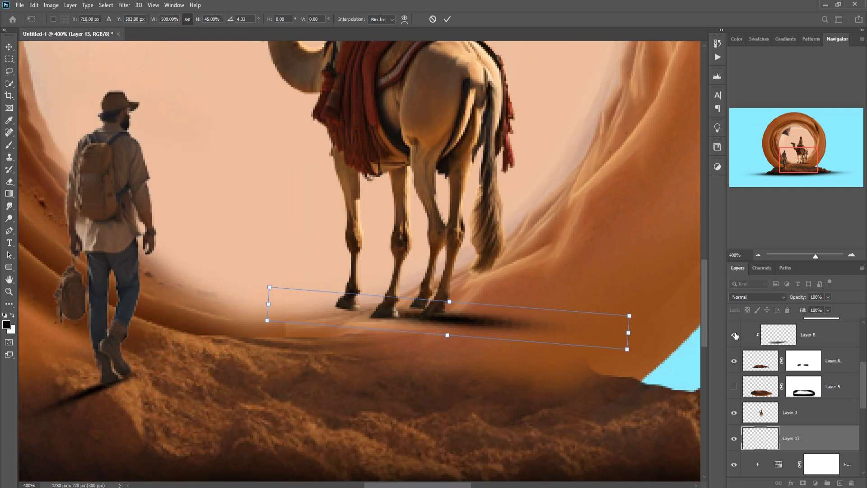
{"action": "key", "text": "Return"}
Duplicate the camel's shadow layer, shift the copy left under the front hooves and tilt it slightly further clockwise
{"action": "right_click", "coordinate": [820, 438]}
{"action": "left_click", "coordinate": [820, 438]}
{"action": "right_click", "coordinate": [817, 436]}
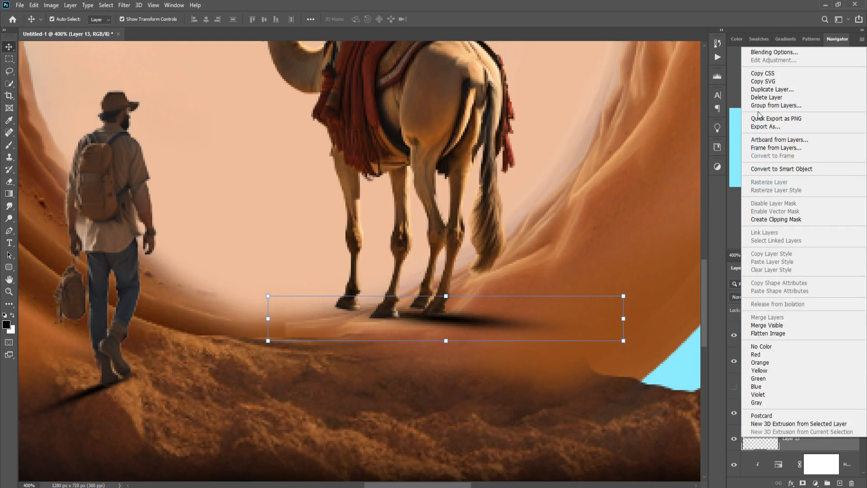
{"action": "left_click", "coordinate": [770, 89]}
{"action": "left_click", "coordinate": [508, 141]}
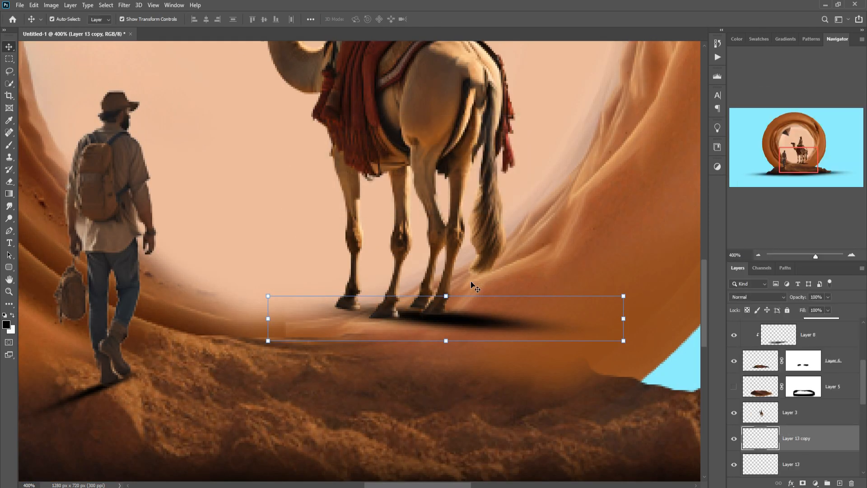
{"action": "left_click_drag", "start_coordinate": [452, 318], "coordinate": [398, 315]}
{"action": "left_click_drag", "start_coordinate": [585, 294], "coordinate": [587, 317]}
{"action": "left_click", "coordinate": [448, 19]}
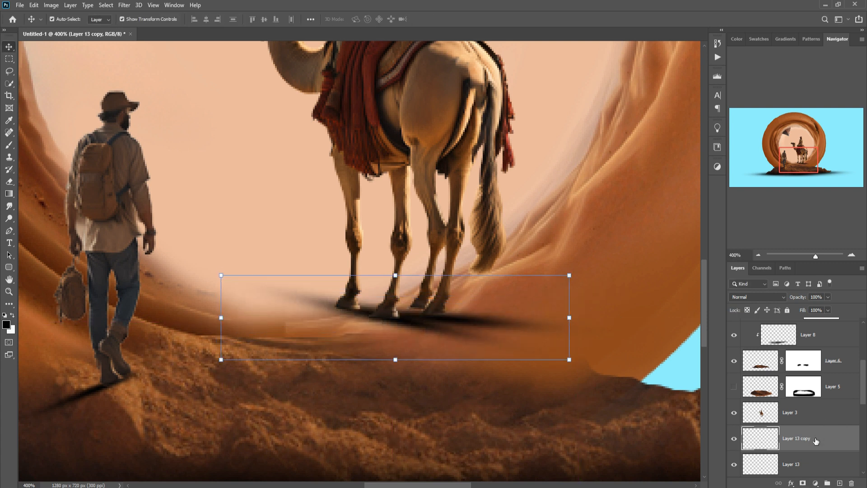
Add a mask to the duplicated shadow and hide its left end with a soft black 25 px brush
{"action": "left_click", "coordinate": [803, 483]}
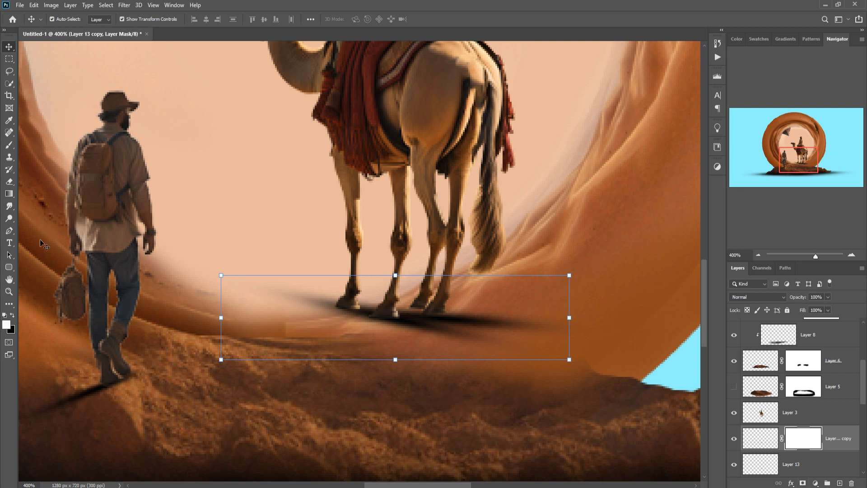
{"action": "left_click", "coordinate": [9, 146]}
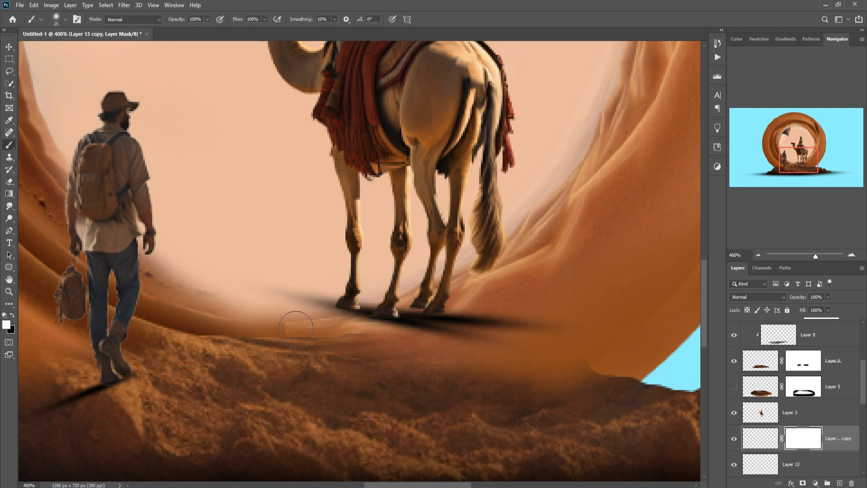
{"action": "left_click", "coordinate": [11, 316]}
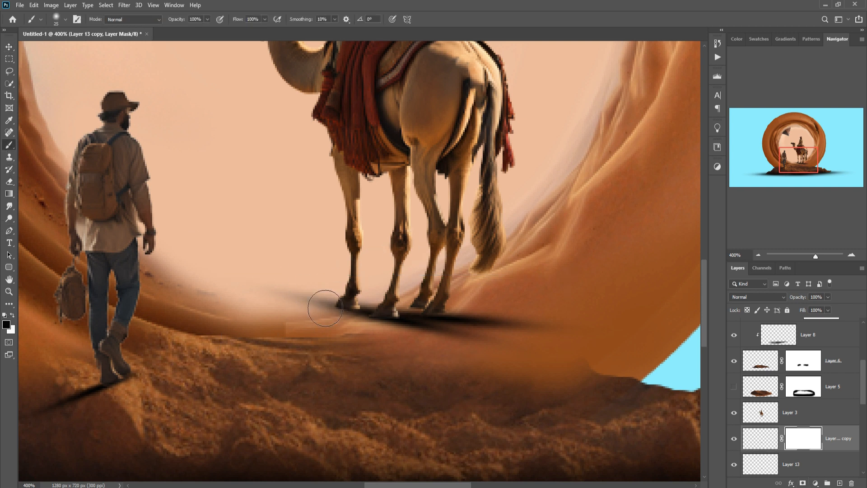
{"action": "mouse_move", "coordinate": [320, 300]}
{"action": "left_mouse_down"}
{"action": "mouse_move", "coordinate": [337, 309]}
{"action": "mouse_move", "coordinate": [281, 310]}
{"action": "mouse_move", "coordinate": [319, 301]}
{"action": "mouse_move", "coordinate": [331, 313]}
{"action": "mouse_move", "coordinate": [313, 316]}
{"action": "left_mouse_up"}
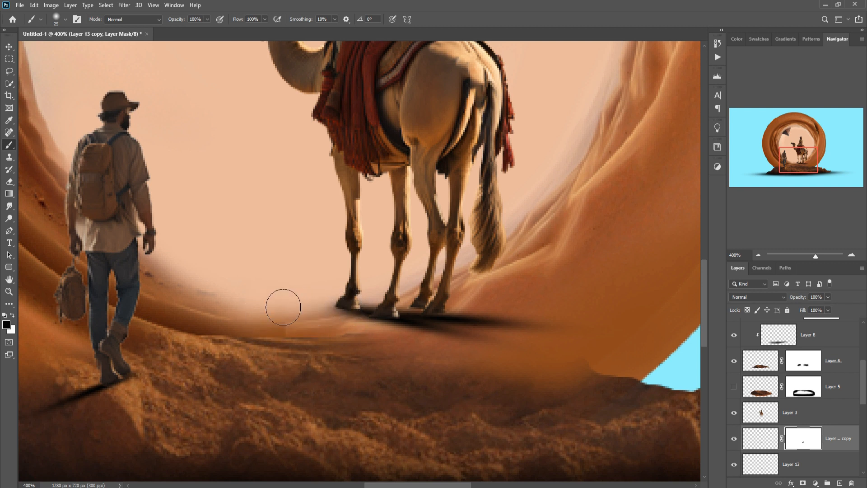
{"action": "left_click", "coordinate": [8, 46]}
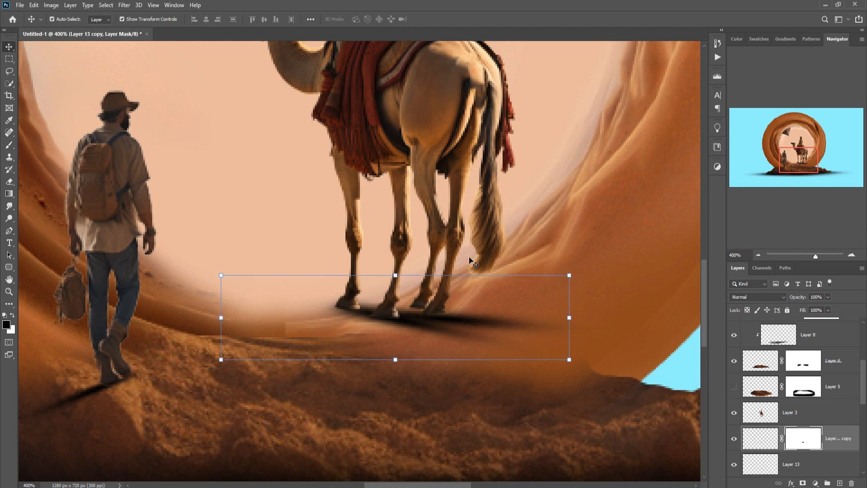
Warp the camel rider's layer, pulling its lower-left corner inward and down so the front hoof sits closer to the shadow
{"action": "left_click", "coordinate": [355, 145]}
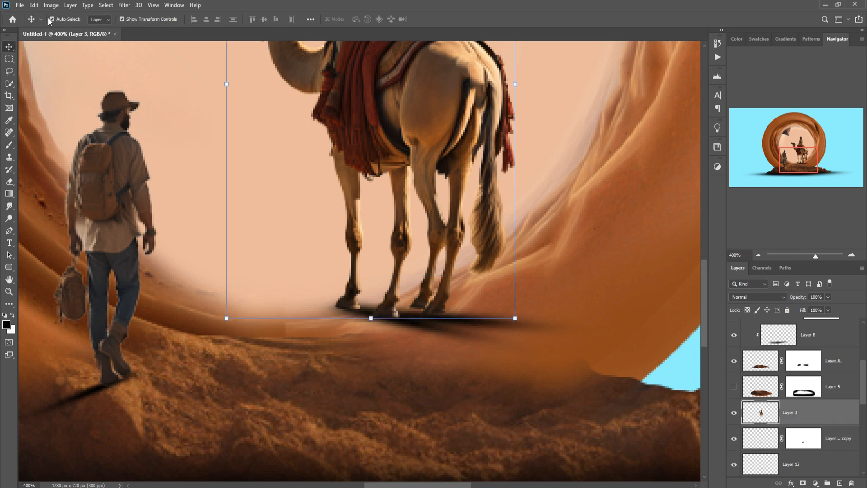
{"action": "left_click", "coordinate": [34, 5]}
{"action": "mouse_move", "coordinate": [126, 220]}
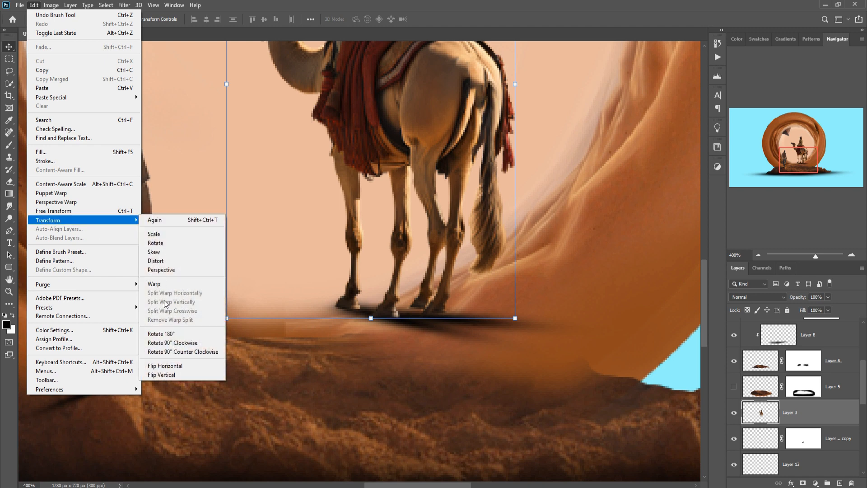
{"action": "left_click", "coordinate": [163, 285]}
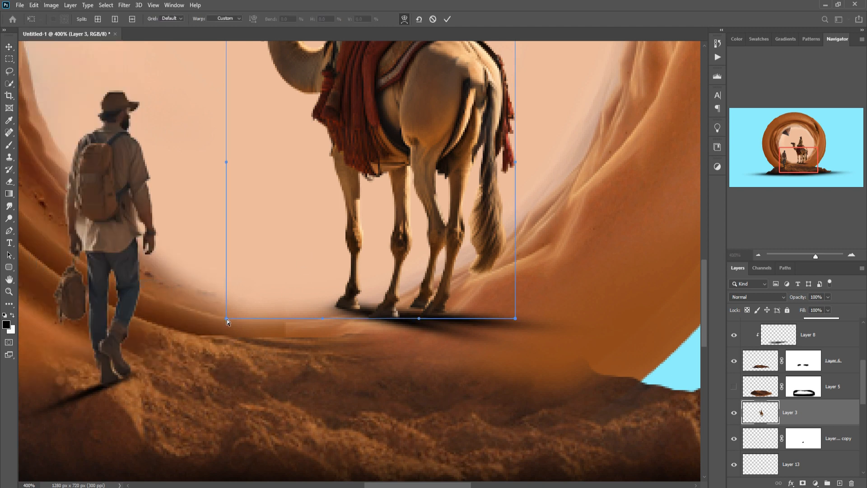
{"action": "left_click_drag", "start_coordinate": [226, 319], "coordinate": [298, 344]}
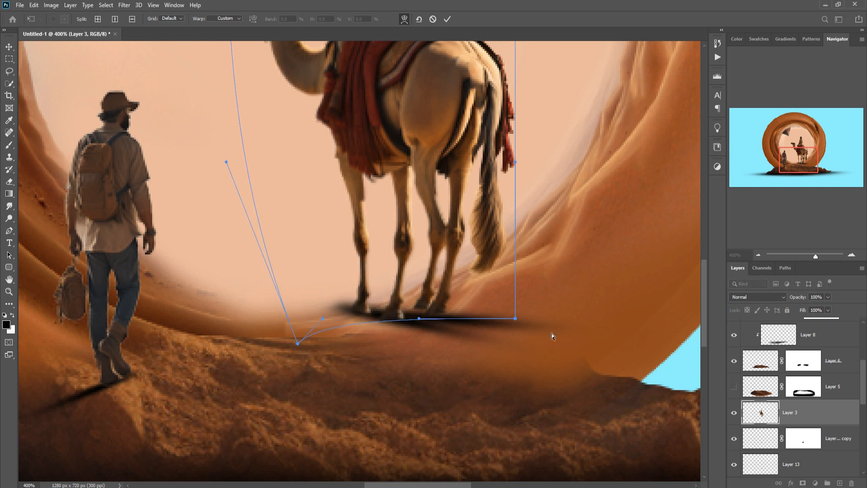
Trim the duplicated shadow around the camel's front hoof on its mask with a small black 7 px brush
{"action": "left_click", "coordinate": [798, 436]}
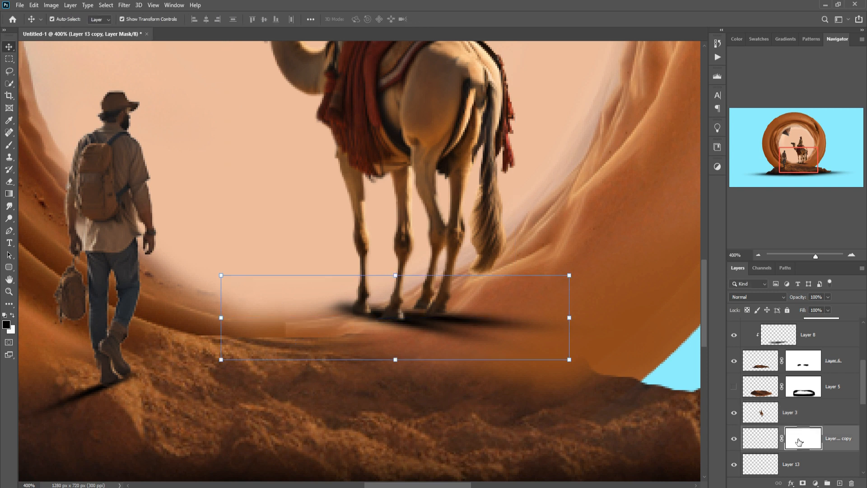
{"action": "left_click", "coordinate": [7, 149]}
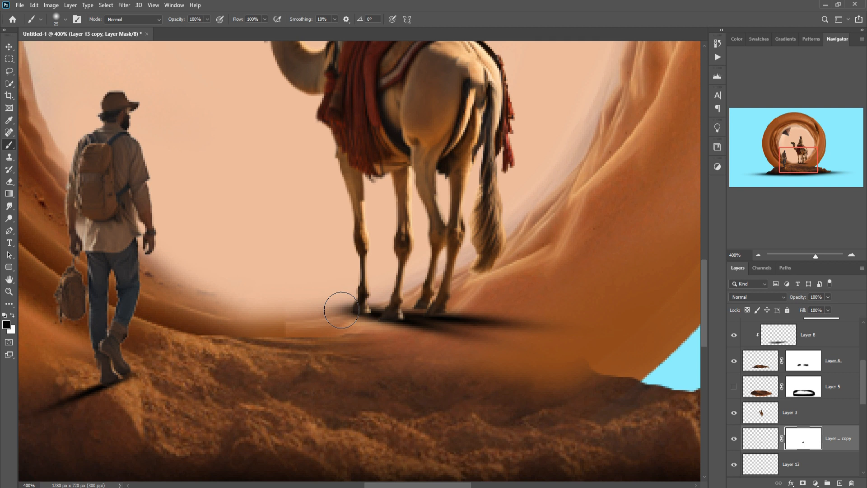
{"action": "key", "text": "bracketleft"}
{"action": "key", "text": "bracketleft"}
{"action": "key", "text": "bracketleft"}
{"action": "key", "text": "bracketleft"}
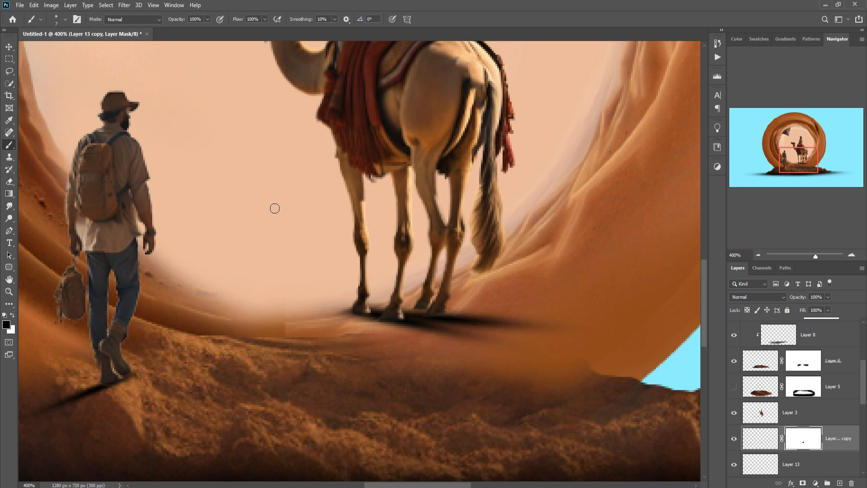
{"action": "left_click", "coordinate": [8, 49]}
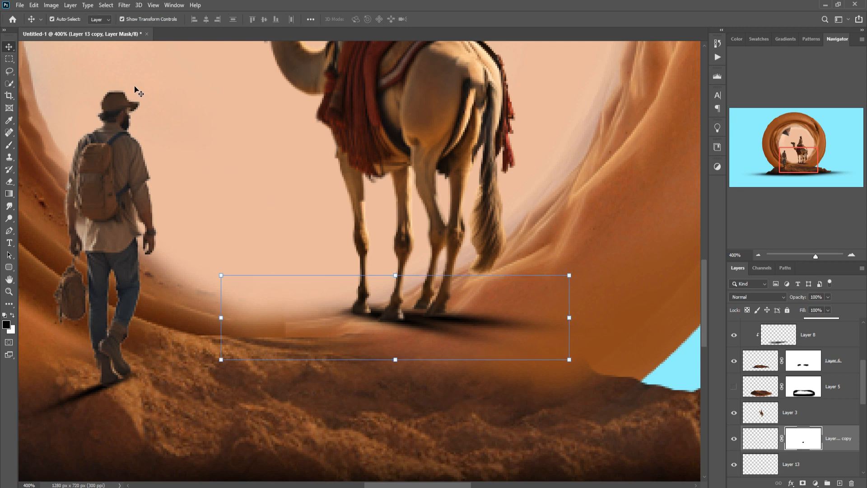
{"action": "key", "text": "ctrl+minus"}
{"action": "key", "text": "ctrl+minus"}
{"action": "key", "text": "ctrl+minus"}
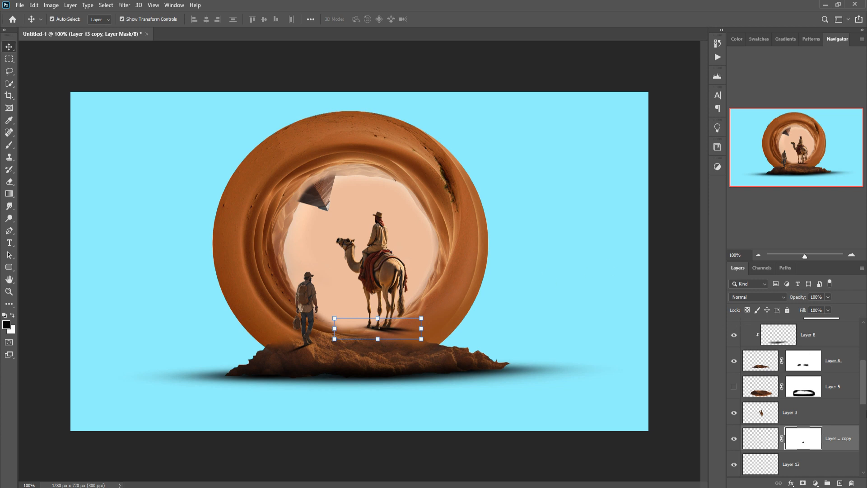
Duplicate all artwork layers from Layer 10 down to Layer 7 within Untitled-1 and merge the copies into one layer
{"action": "scroll", "coordinate": [818, 365], "scroll_direction": "up", "scroll_amount": 5}
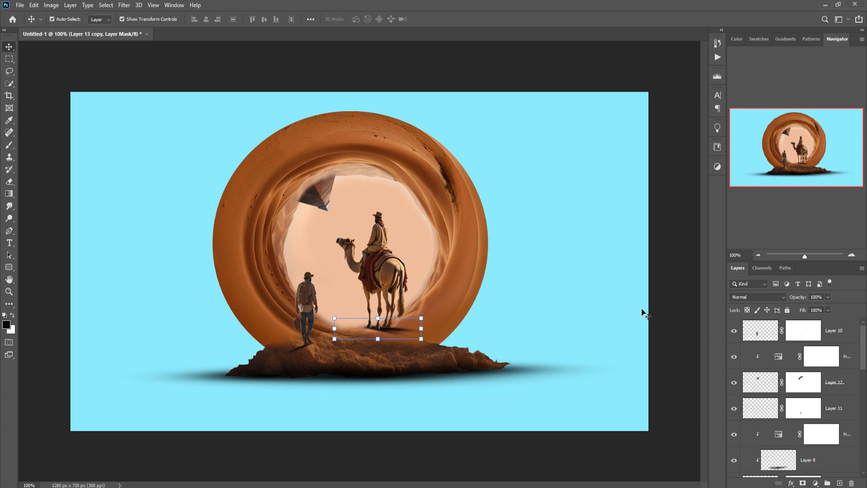
{"action": "left_click", "coordinate": [822, 328]}
{"action": "scroll", "coordinate": [822, 343], "scroll_direction": "down", "scroll_amount": 10}
{"action": "left_click", "coordinate": [827, 411], "text": "shift"}
{"action": "key", "text": "ctrl+alt+j"}
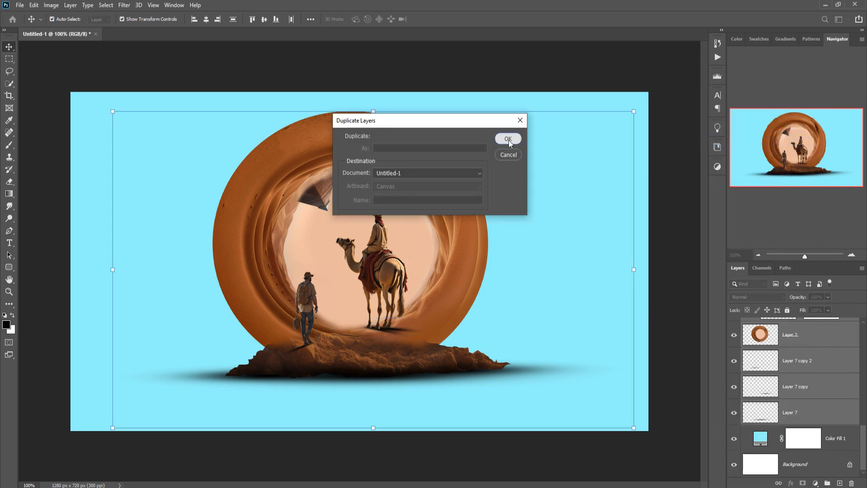
{"action": "left_click", "coordinate": [508, 140]}
{"action": "key", "text": "ctrl+e"}
Flip the merged copy vertically and place it in the stack directly above Color Fill 1
{"action": "left_click", "coordinate": [34, 5]}
{"action": "mouse_move", "coordinate": [48, 220]}
{"action": "left_click", "coordinate": [161, 375]}
{"action": "left_click_drag", "start_coordinate": [831, 330], "coordinate": [830, 427]}
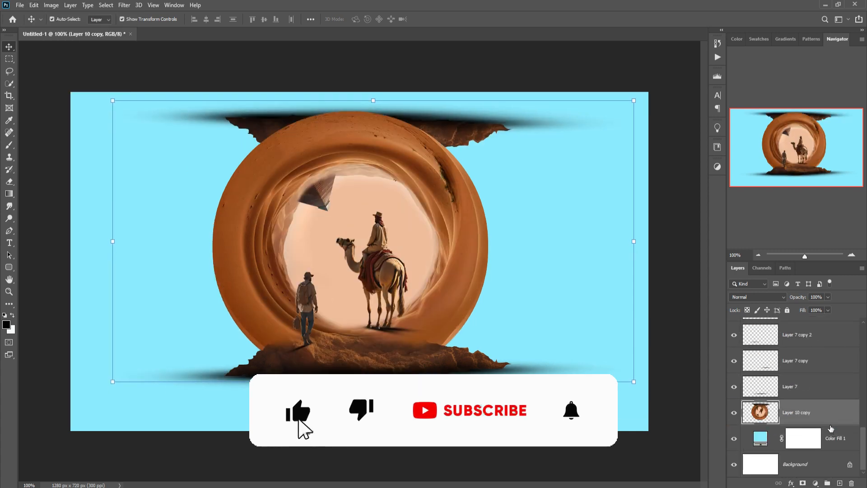